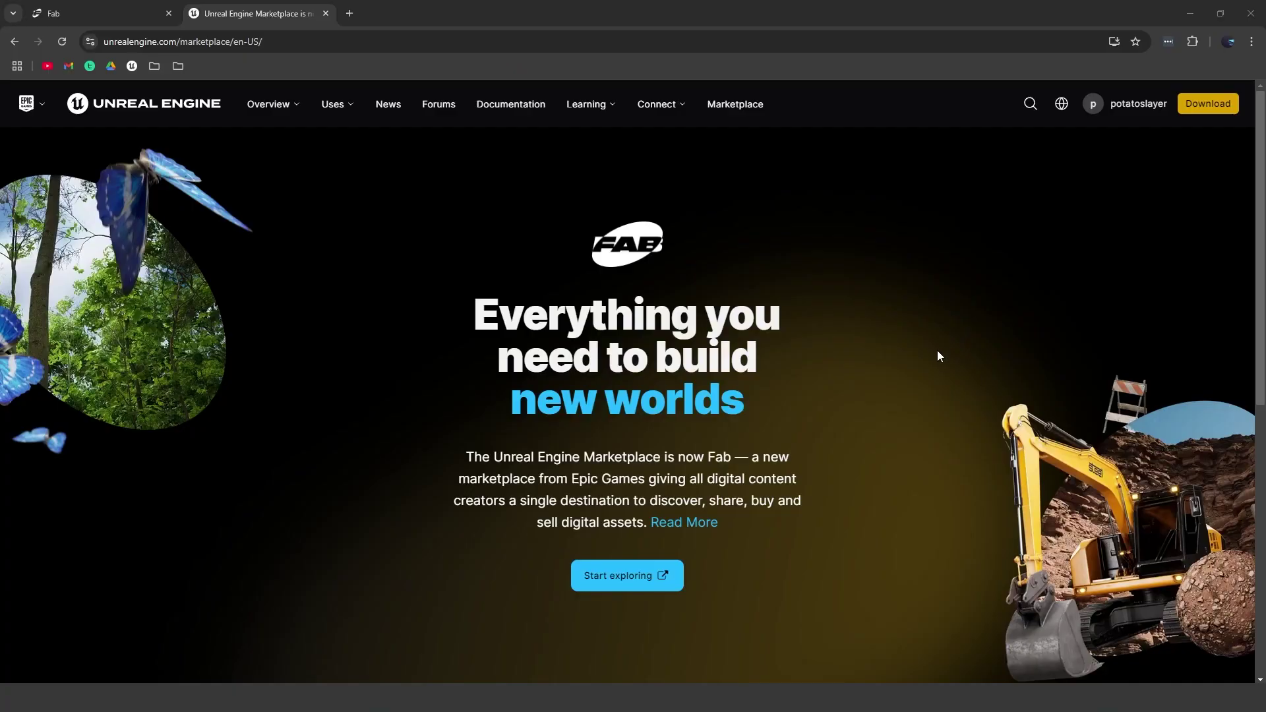
{"action": "scroll", "coordinate": [929, 339], "scroll_direction": "down", "scroll_amount": 2}
{"action": "scroll", "coordinate": [929, 337], "scroll_direction": "down", "scroll_amount": 3}
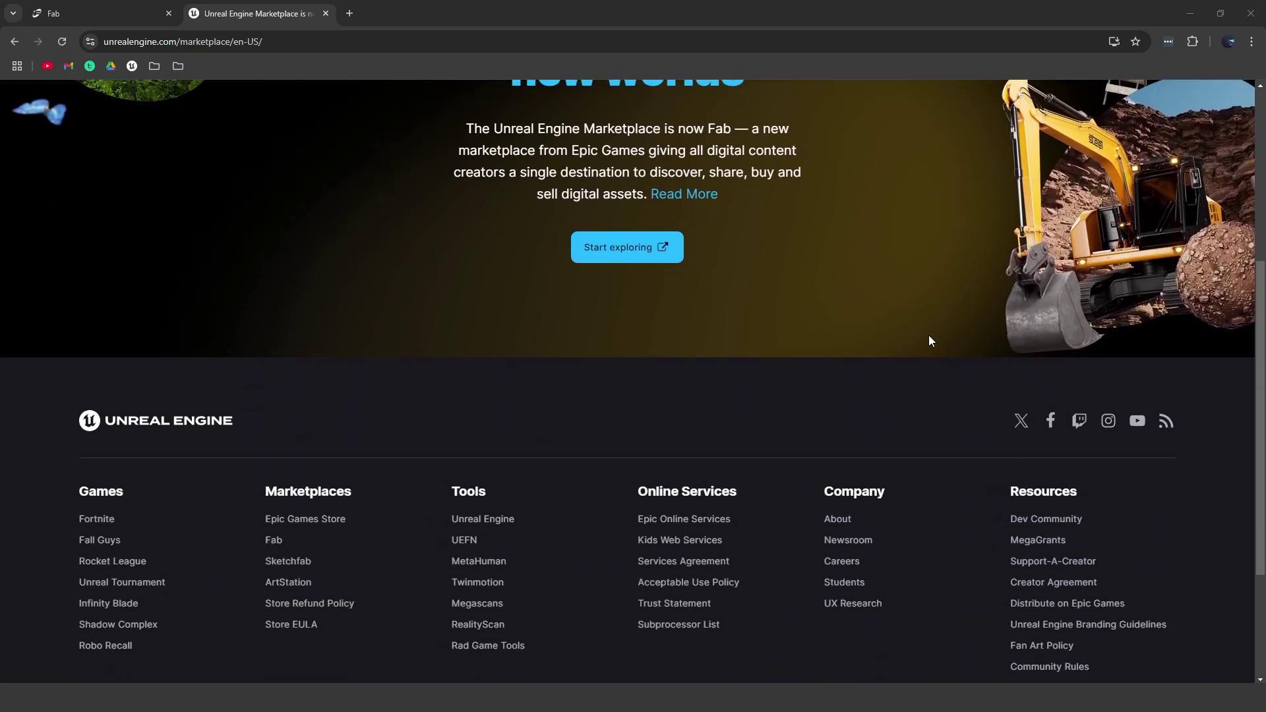
{"action": "scroll", "coordinate": [929, 339], "scroll_direction": "up", "scroll_amount": 5}
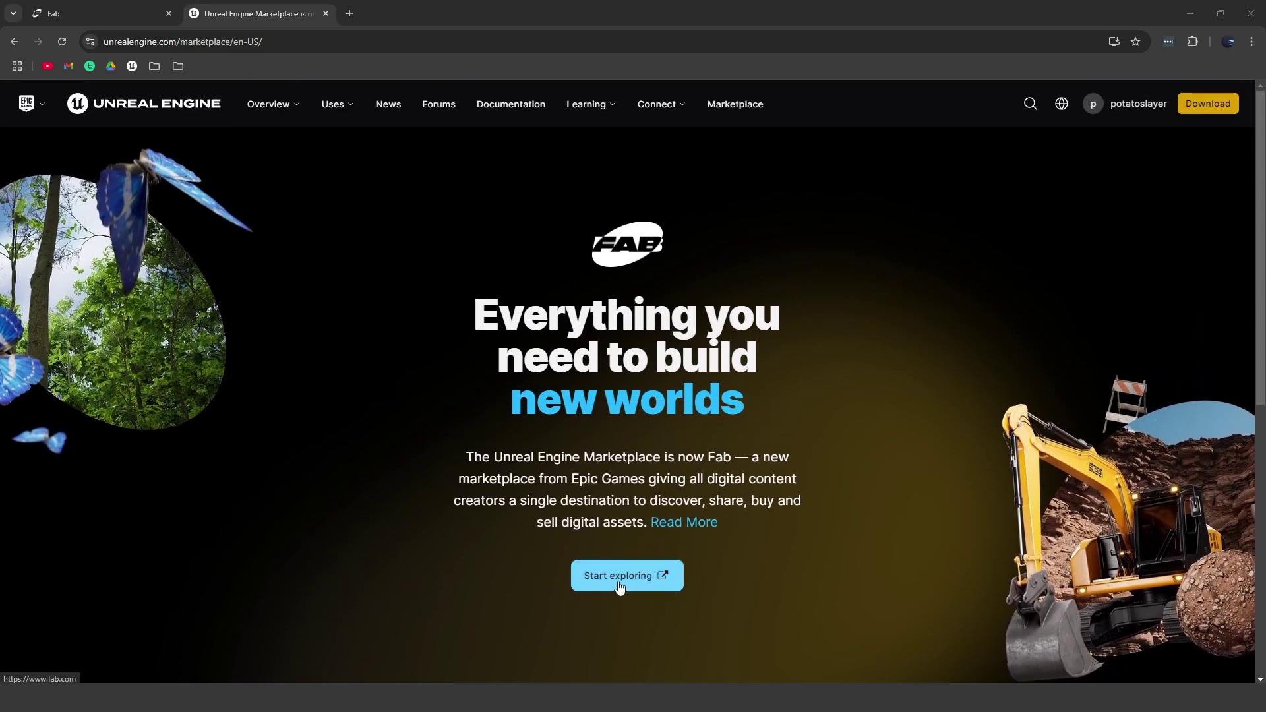
Read the 'Marketplace is now Fab' announcement and continue to fab.com.
{"action": "left_click", "coordinate": [621, 580]}
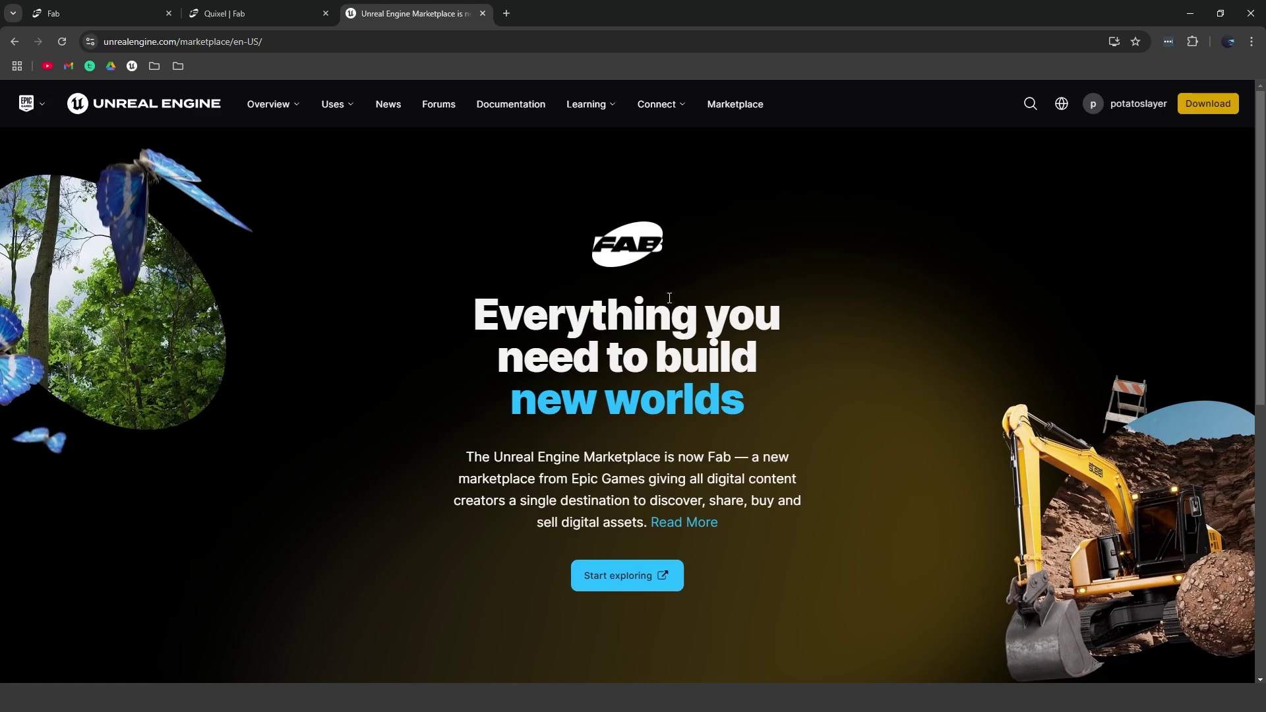
{"action": "scroll", "coordinate": [669, 298], "scroll_direction": "down", "scroll_amount": 1}
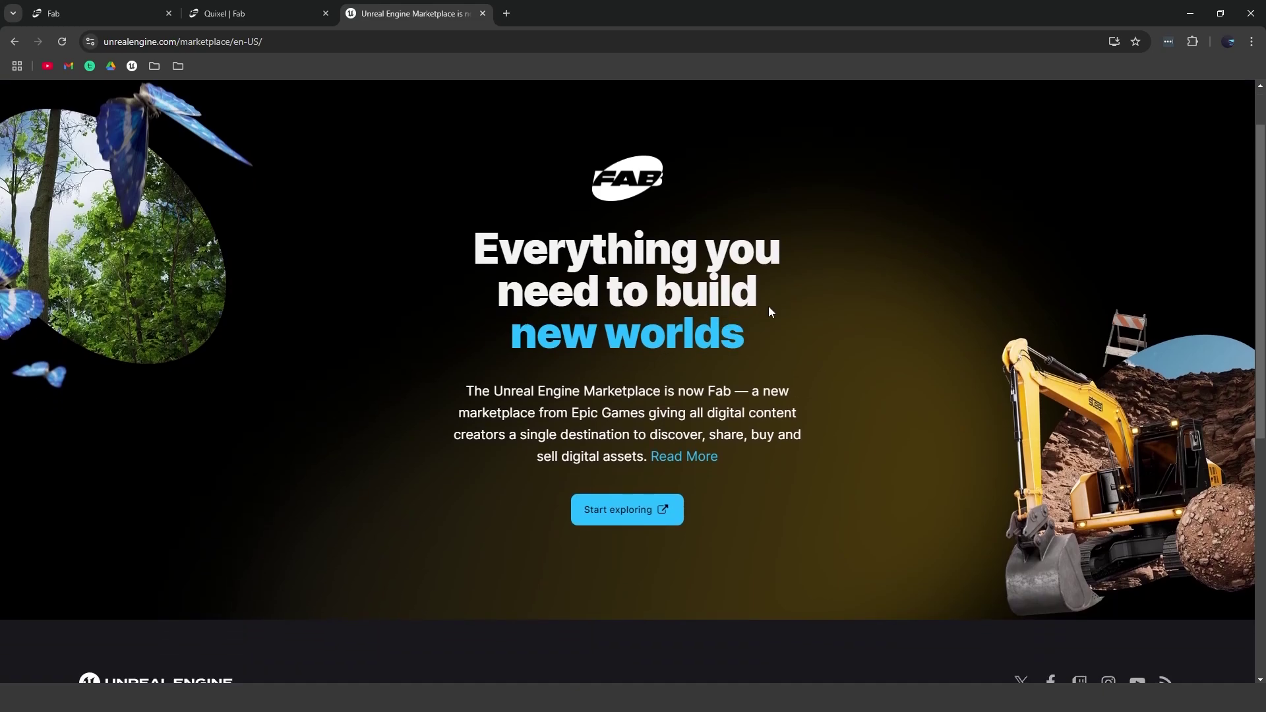
{"action": "left_click_drag", "start_coordinate": [507, 390], "coordinate": [798, 402]}
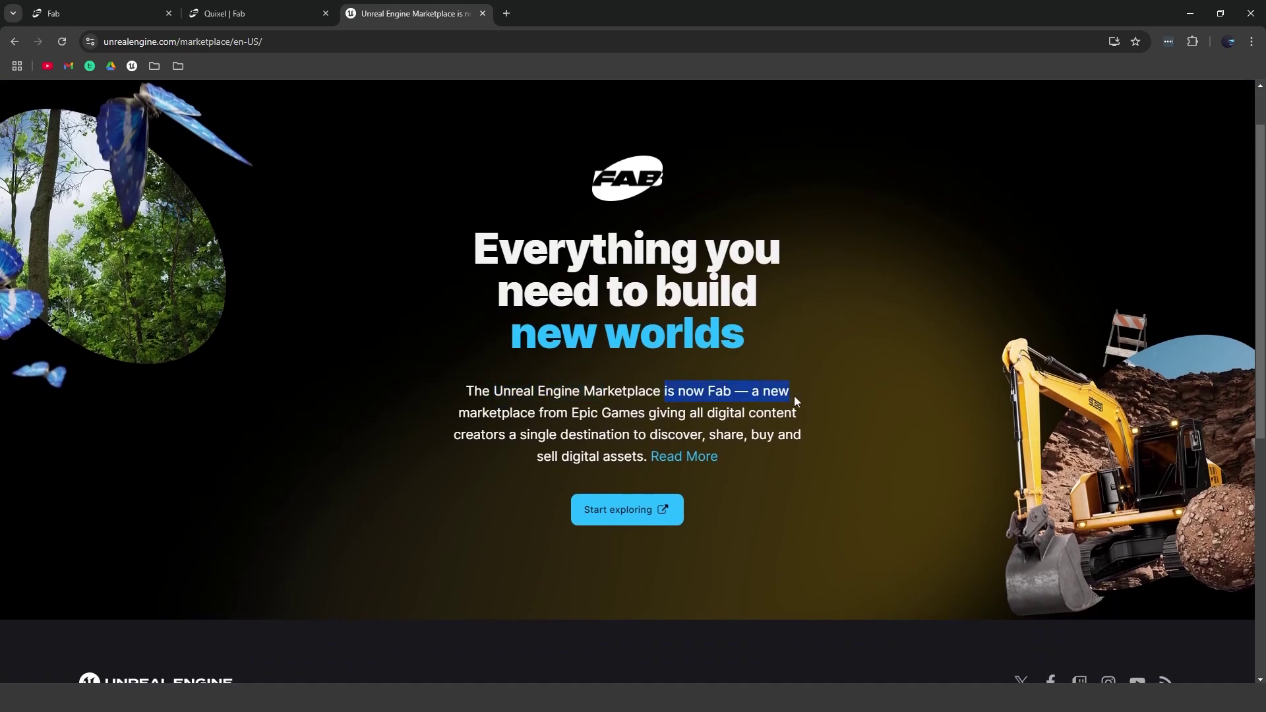
{"action": "left_click_drag", "start_coordinate": [497, 412], "coordinate": [690, 412]}
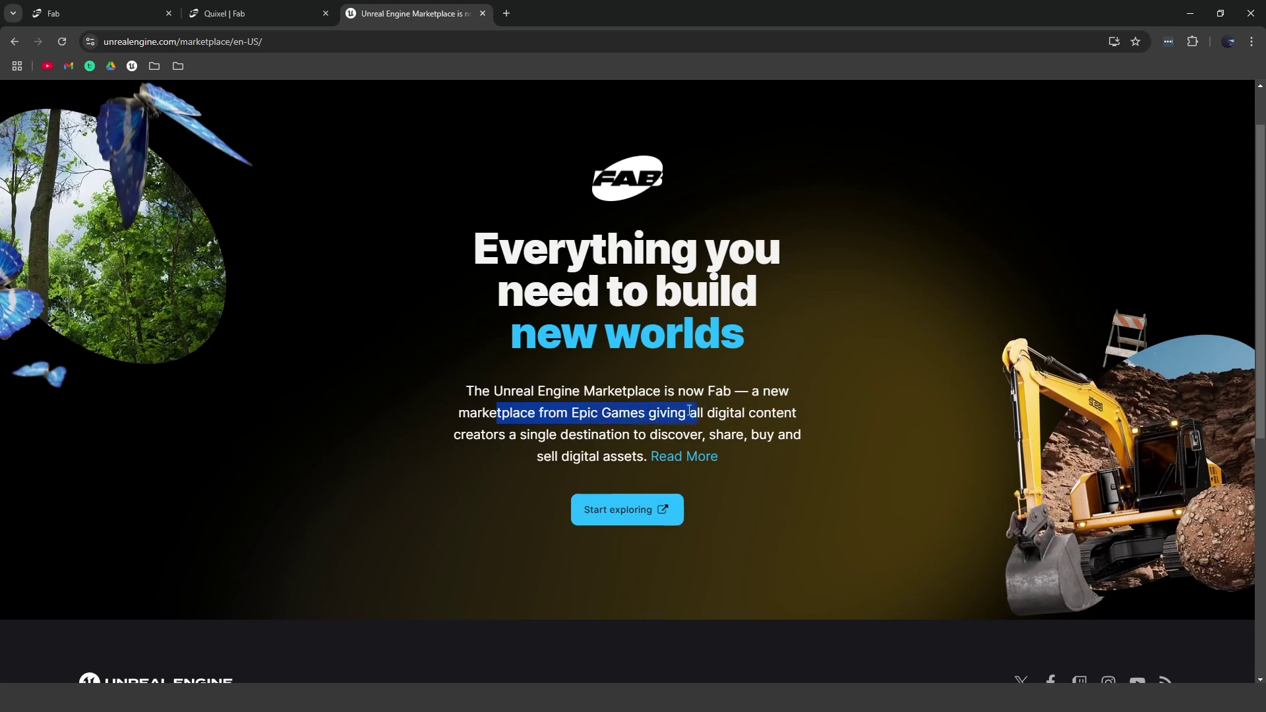
{"action": "left_click_drag", "start_coordinate": [503, 435], "coordinate": [762, 431]}
{"action": "left_click_drag", "start_coordinate": [551, 457], "coordinate": [599, 456]}
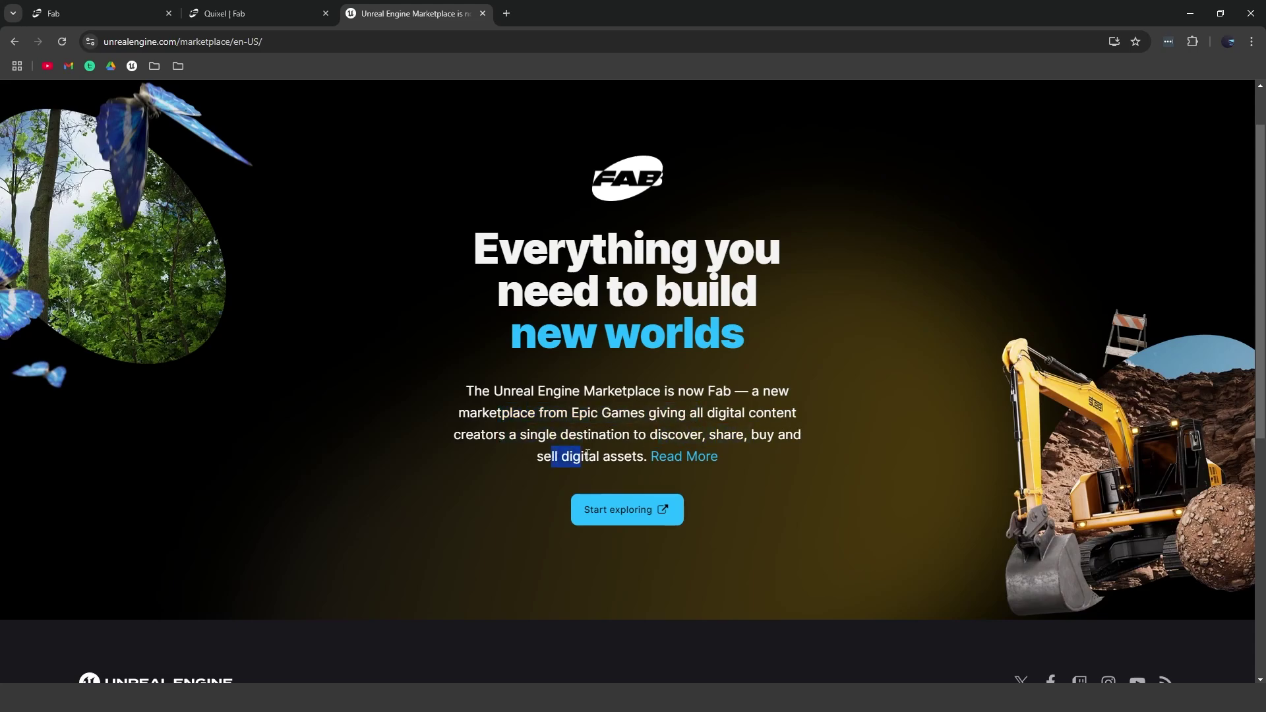
{"action": "scroll", "coordinate": [645, 452], "scroll_direction": "up", "scroll_amount": 1}
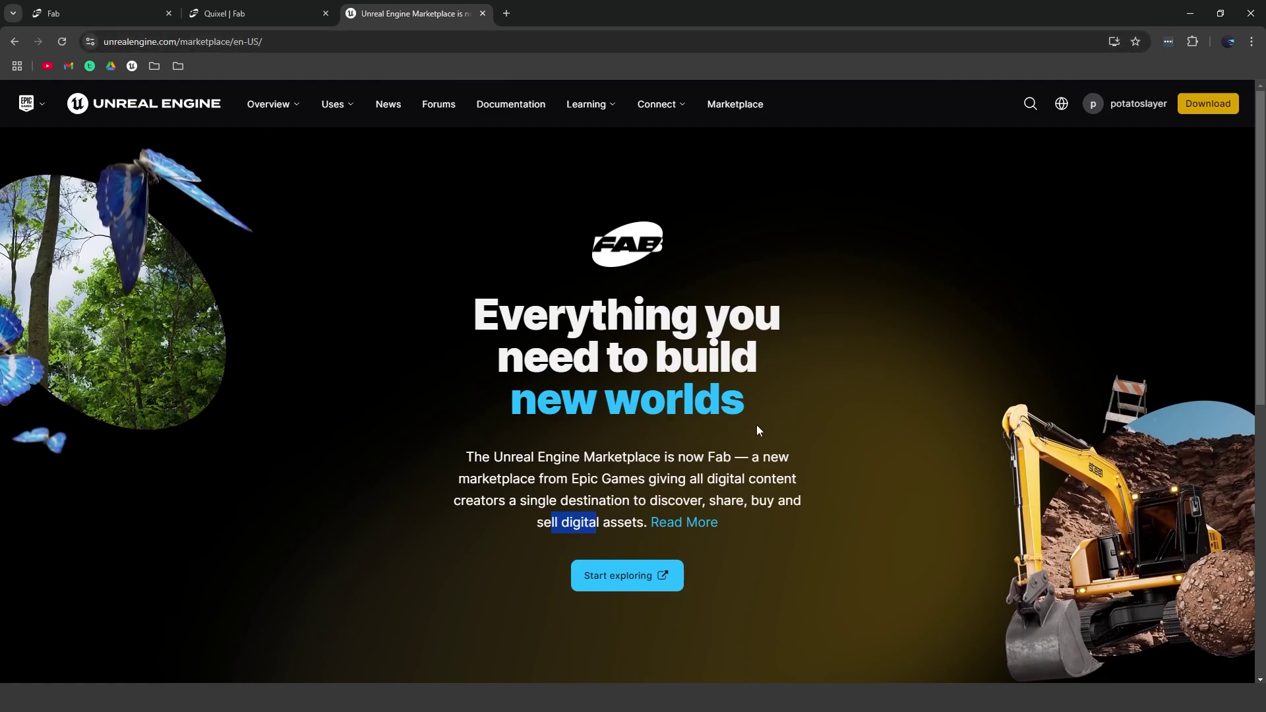
{"action": "left_click", "coordinate": [642, 586]}
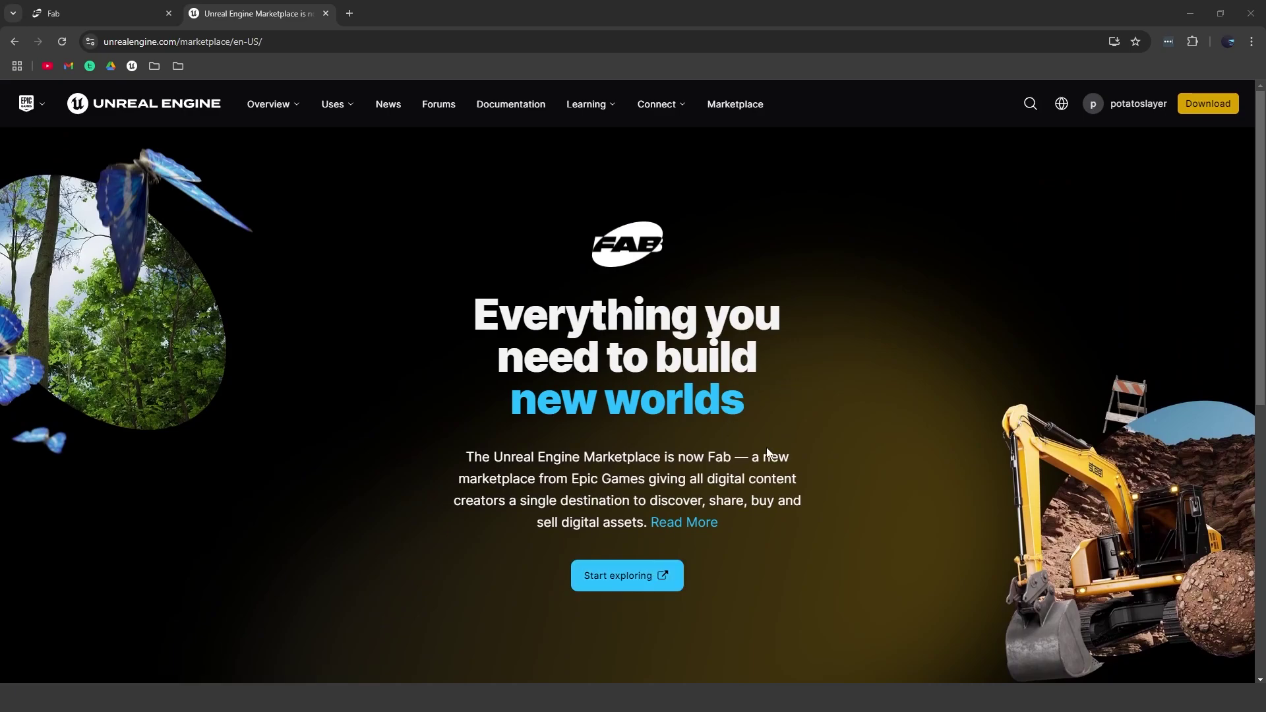
{"action": "left_click", "coordinate": [627, 576]}
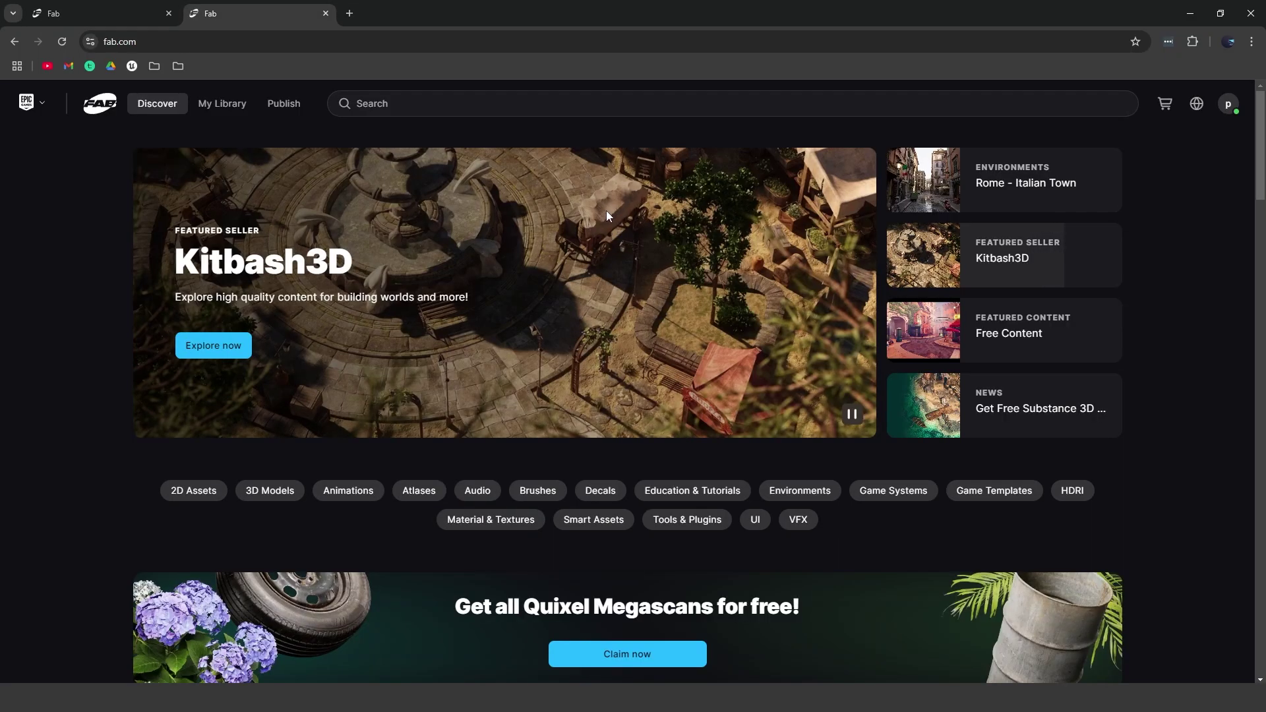
{"action": "scroll", "coordinate": [607, 210], "scroll_direction": "down", "scroll_amount": 1}
{"action": "scroll", "coordinate": [630, 231], "scroll_direction": "down", "scroll_amount": 1}
{"action": "scroll", "coordinate": [623, 316], "scroll_direction": "down", "scroll_amount": 1}
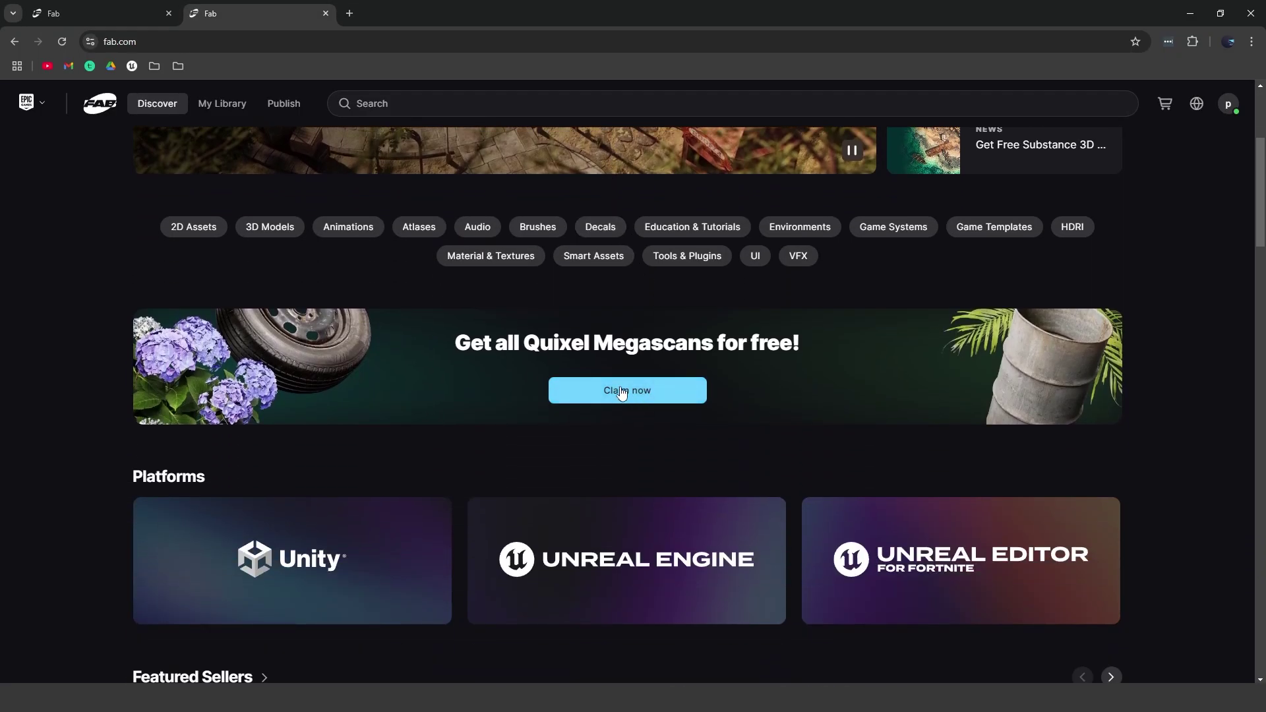
Choose Claim now on the Quixel Megascans banner on Fab's Discover page.
{"action": "left_click", "coordinate": [679, 388]}
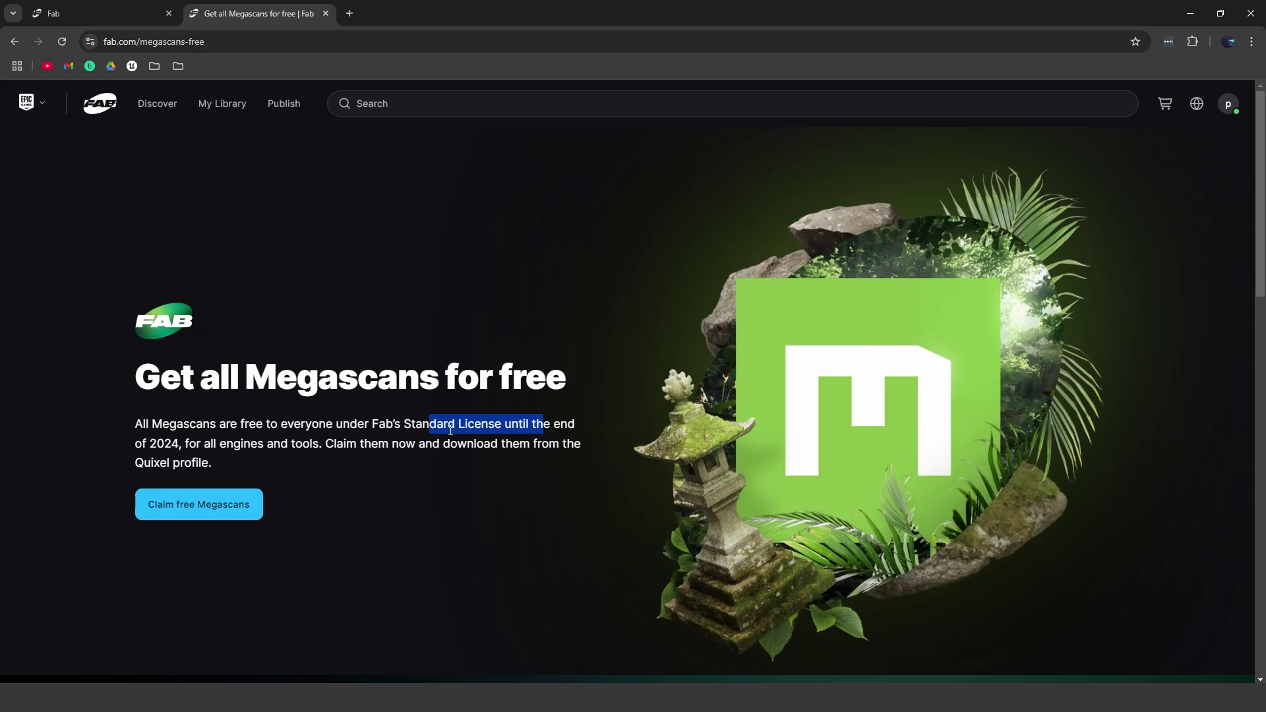
Claim the free Megascans under the Standard License and open Quixel's seller profile.
{"action": "left_click_drag", "start_coordinate": [165, 443], "coordinate": [281, 443]}
{"action": "scroll", "coordinate": [315, 480], "scroll_direction": "down", "scroll_amount": 1}
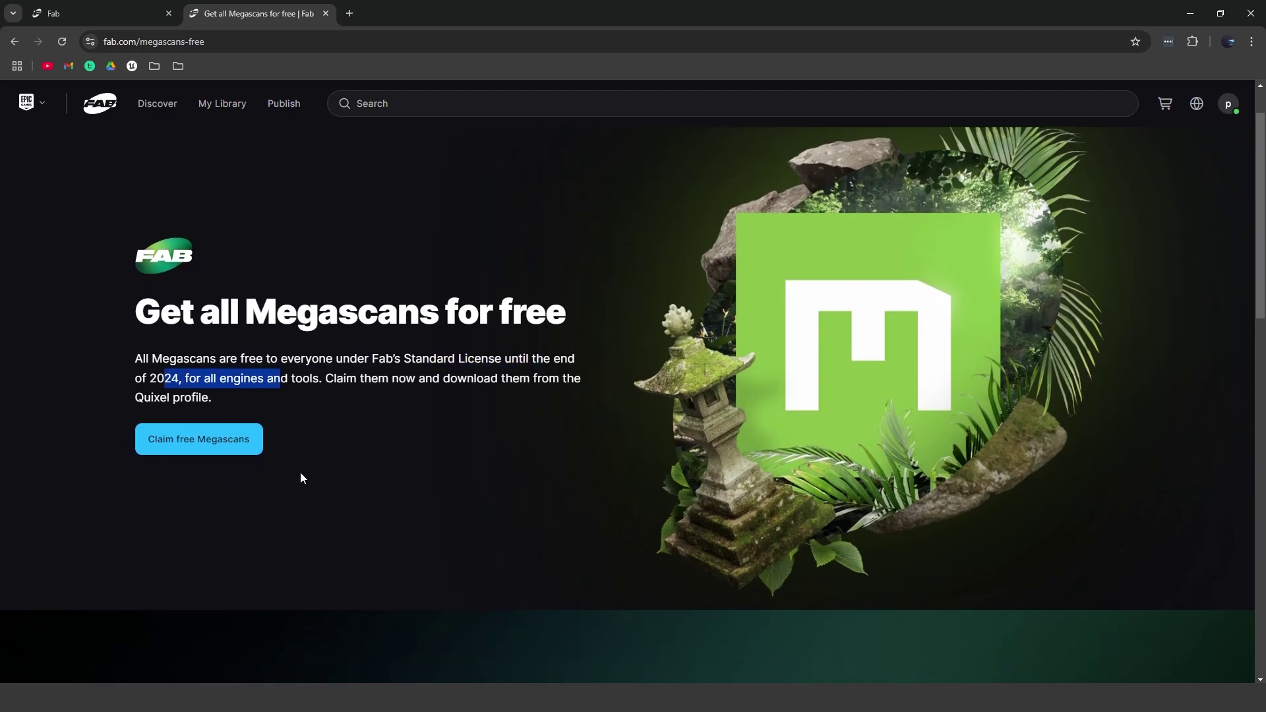
{"action": "left_click", "coordinate": [207, 441]}
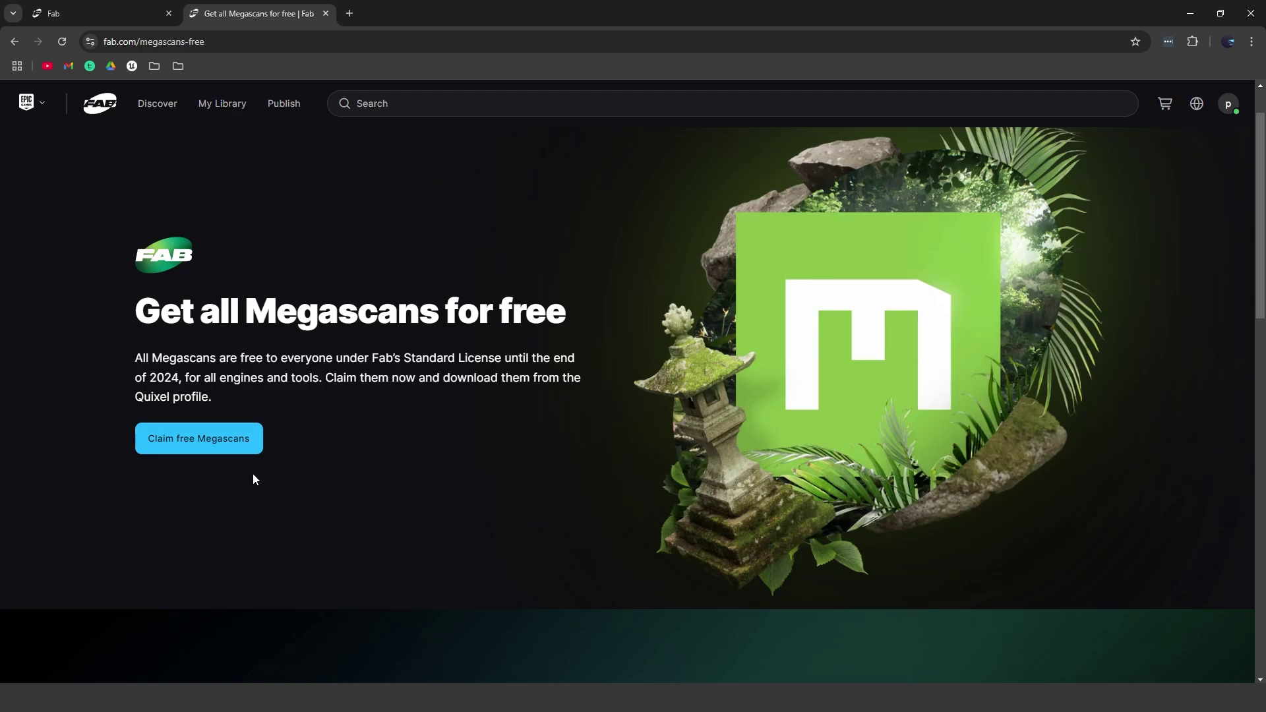
{"action": "left_click", "coordinate": [244, 441]}
{"action": "scroll", "coordinate": [420, 458], "scroll_direction": "down", "scroll_amount": 2}
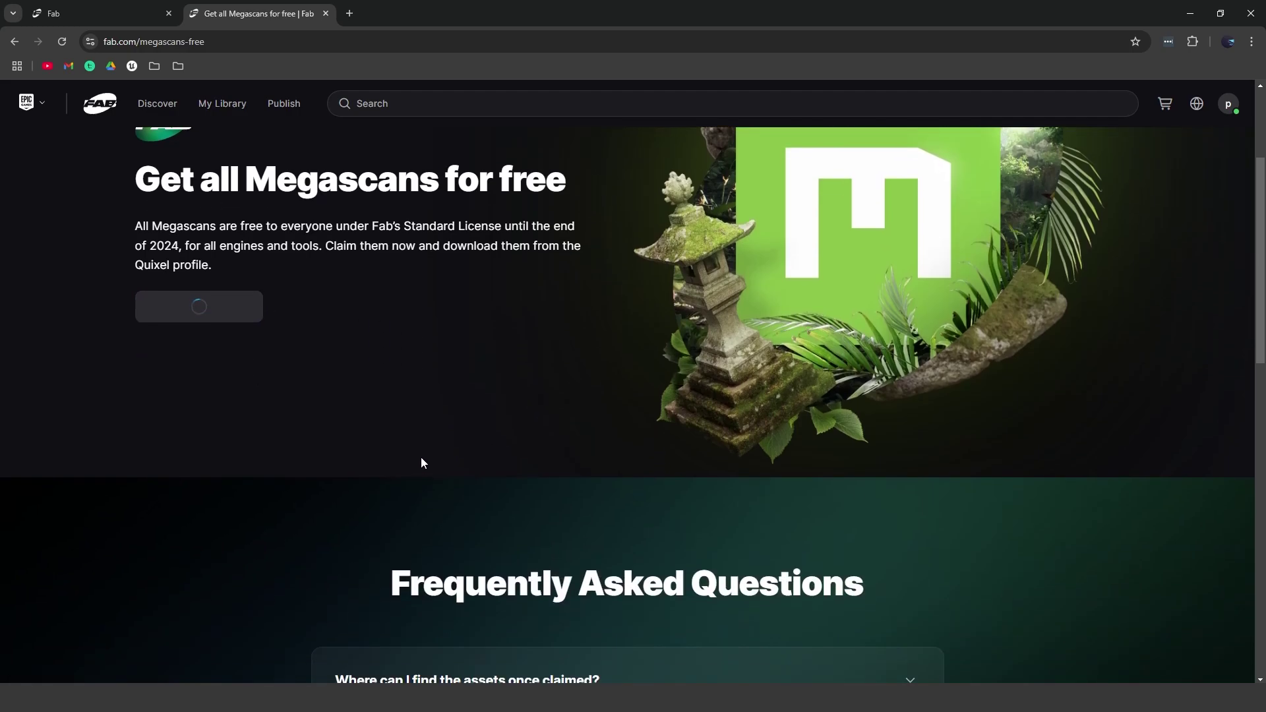
{"action": "scroll", "coordinate": [420, 462], "scroll_direction": "up", "scroll_amount": 2}
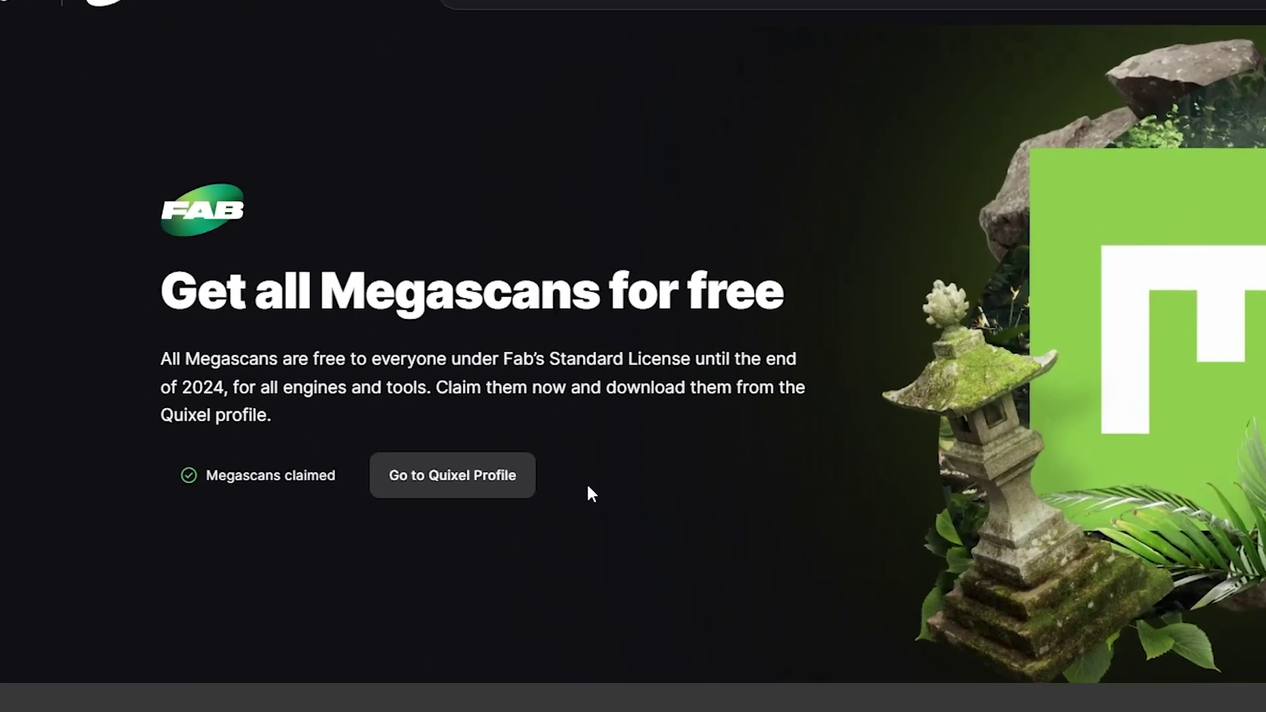
{"action": "left_click", "coordinate": [659, 545]}
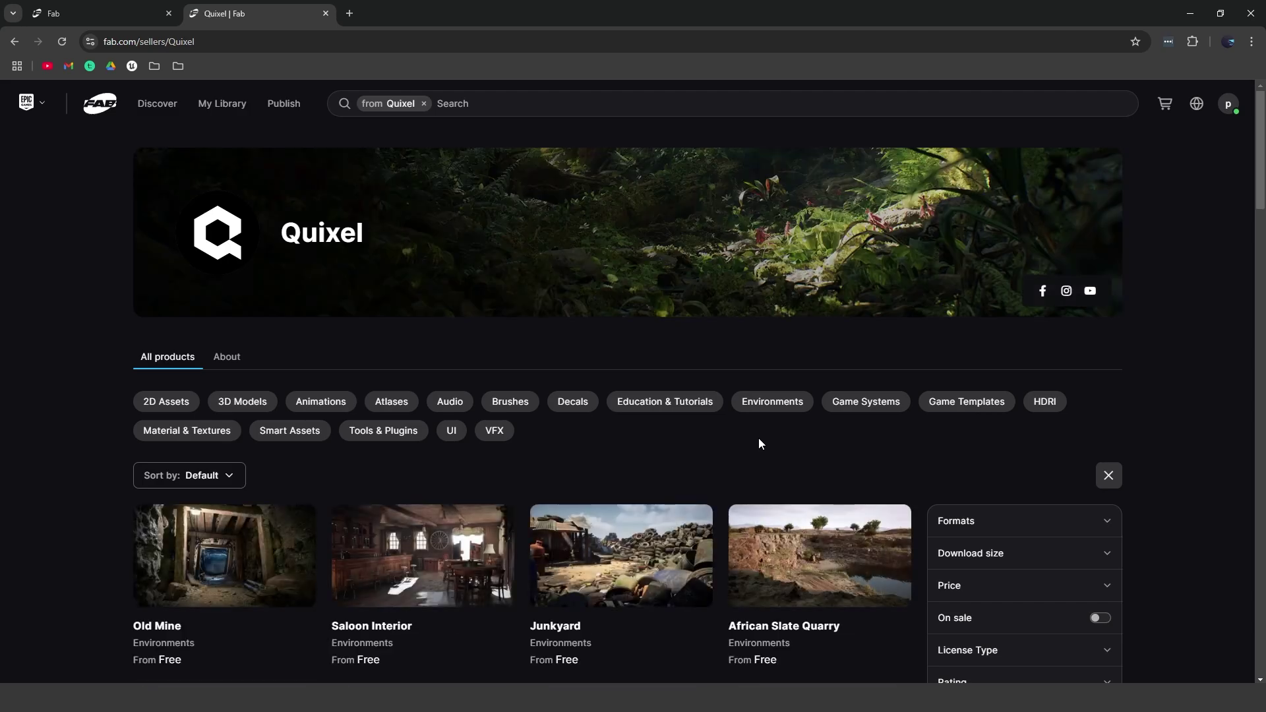
{"action": "scroll", "coordinate": [756, 445], "scroll_direction": "down", "scroll_amount": 2}
{"action": "scroll", "coordinate": [760, 453], "scroll_direction": "down", "scroll_amount": 2}
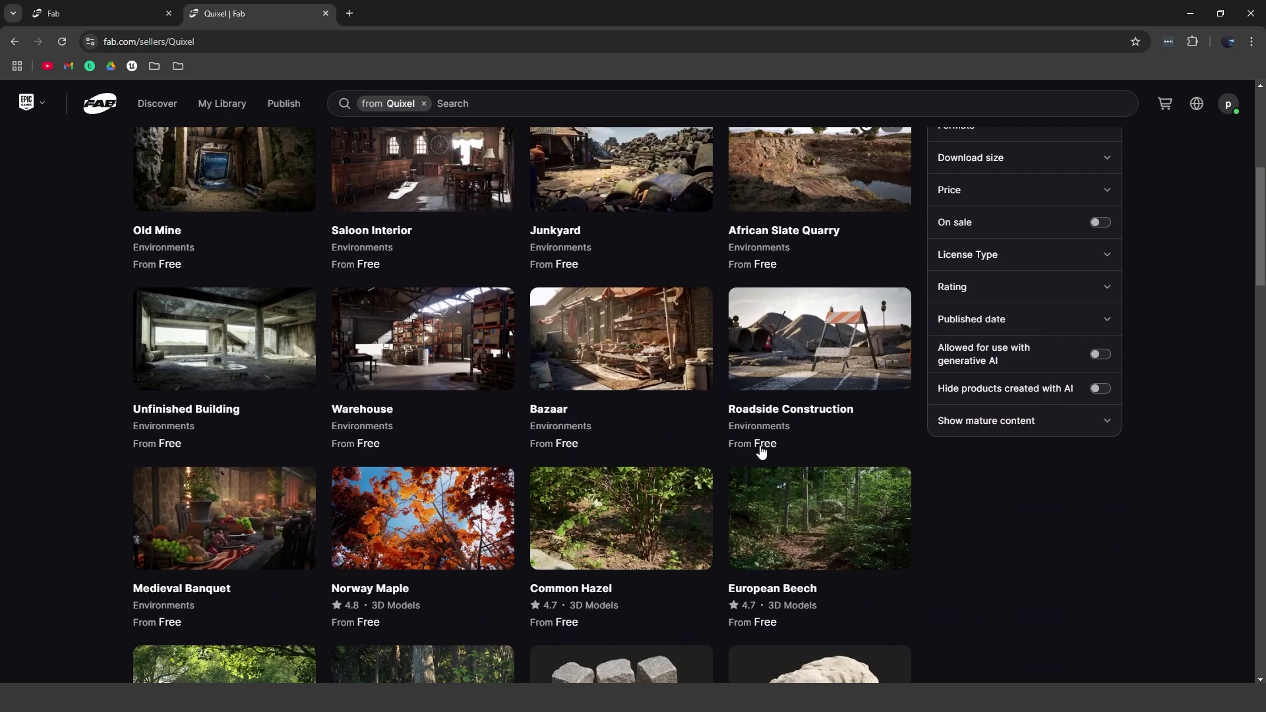
{"action": "scroll", "coordinate": [741, 418], "scroll_direction": "down", "scroll_amount": 2}
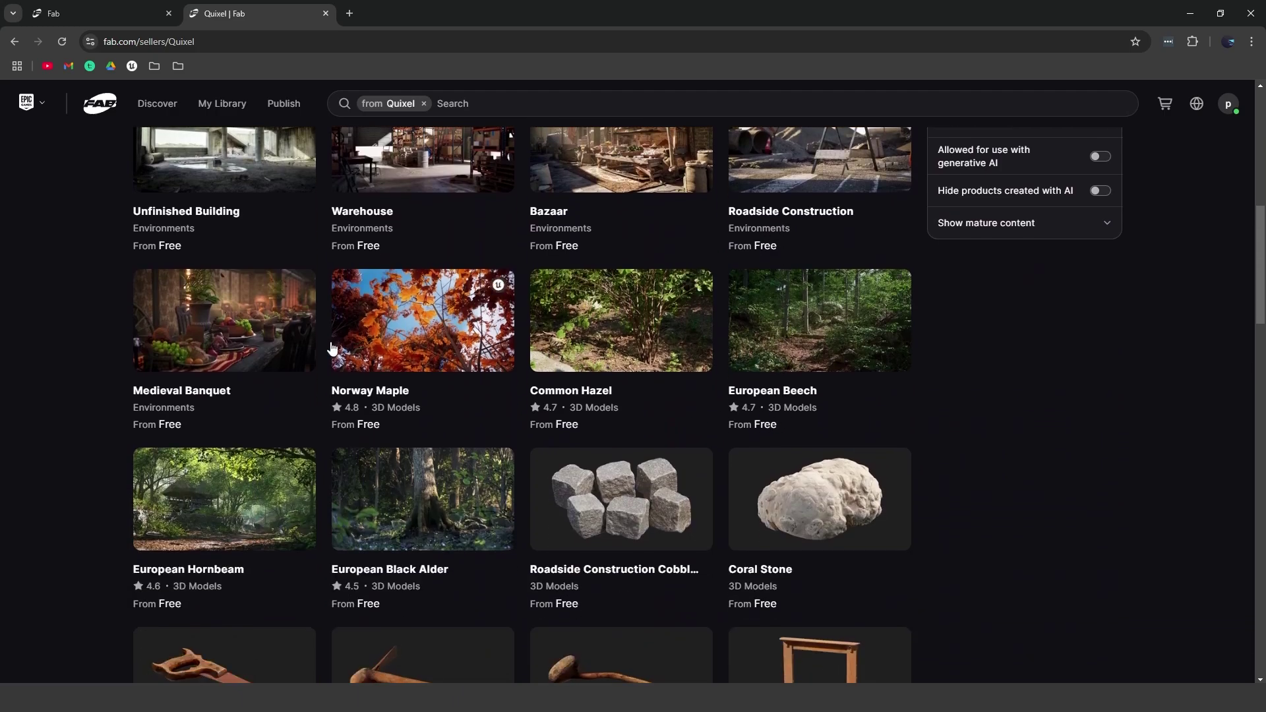
{"action": "scroll", "coordinate": [426, 339], "scroll_direction": "down", "scroll_amount": 1}
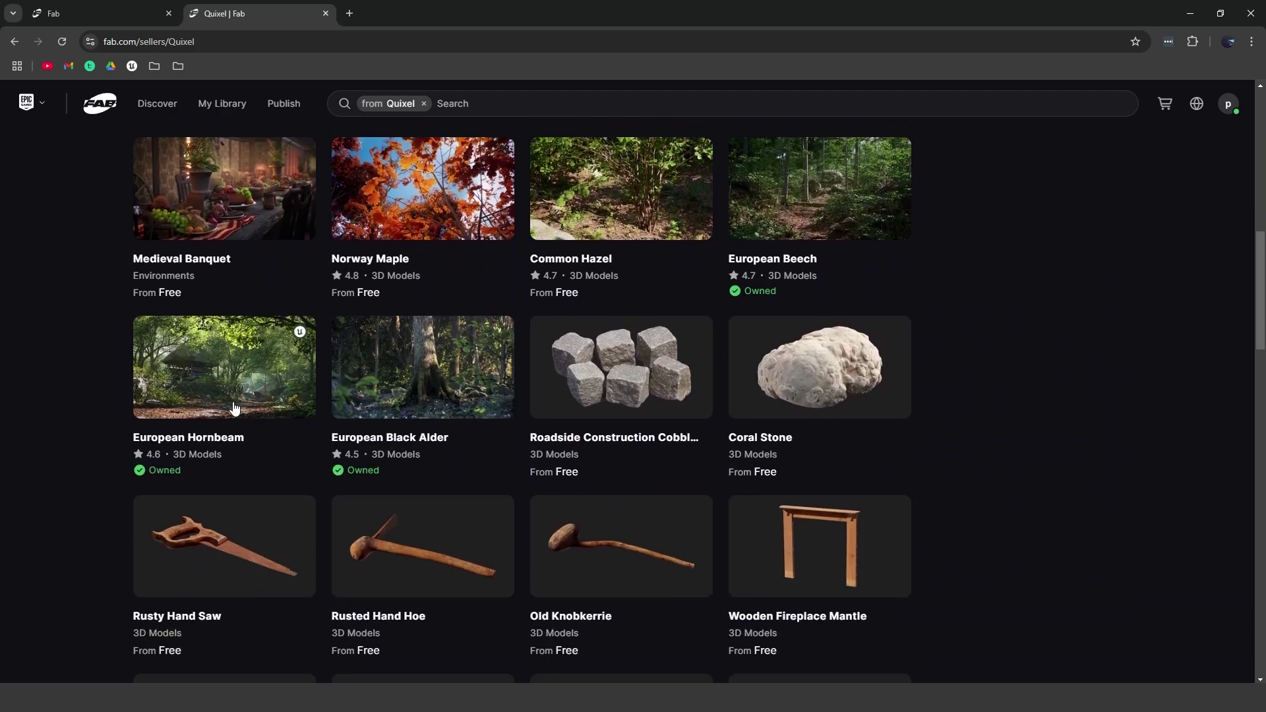
{"action": "scroll", "coordinate": [598, 393], "scroll_direction": "down", "scroll_amount": 3}
{"action": "scroll", "coordinate": [598, 393], "scroll_direction": "down", "scroll_amount": 3}
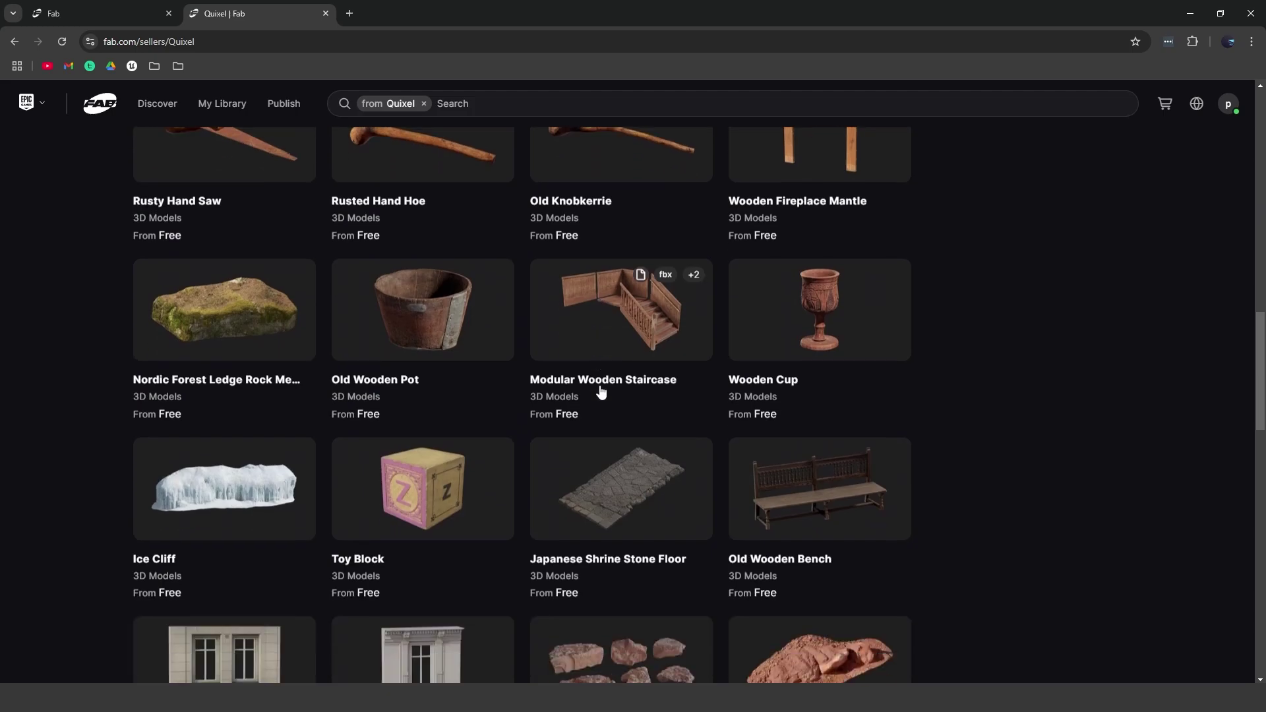
{"action": "scroll", "coordinate": [602, 389], "scroll_direction": "down", "scroll_amount": 2}
{"action": "scroll", "coordinate": [602, 387], "scroll_direction": "down", "scroll_amount": 3}
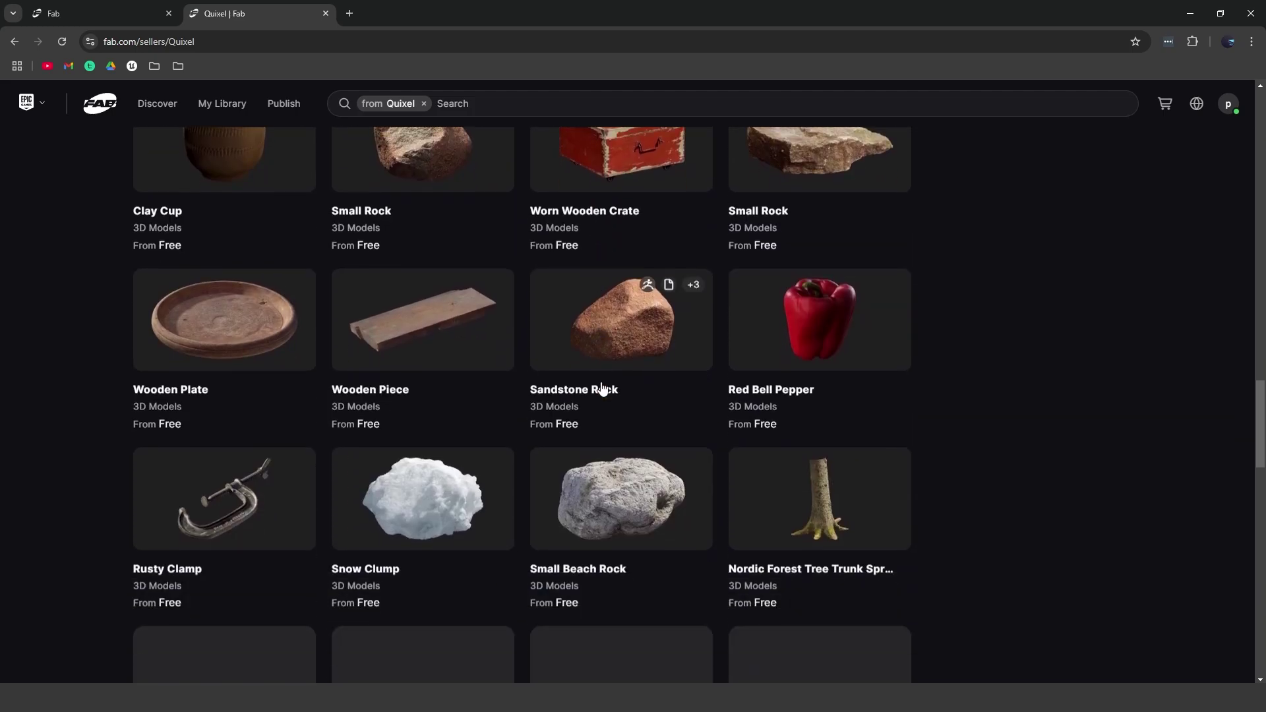
{"action": "scroll", "coordinate": [605, 386], "scroll_direction": "down", "scroll_amount": 2}
{"action": "scroll", "coordinate": [744, 351], "scroll_direction": "up", "scroll_amount": 5}
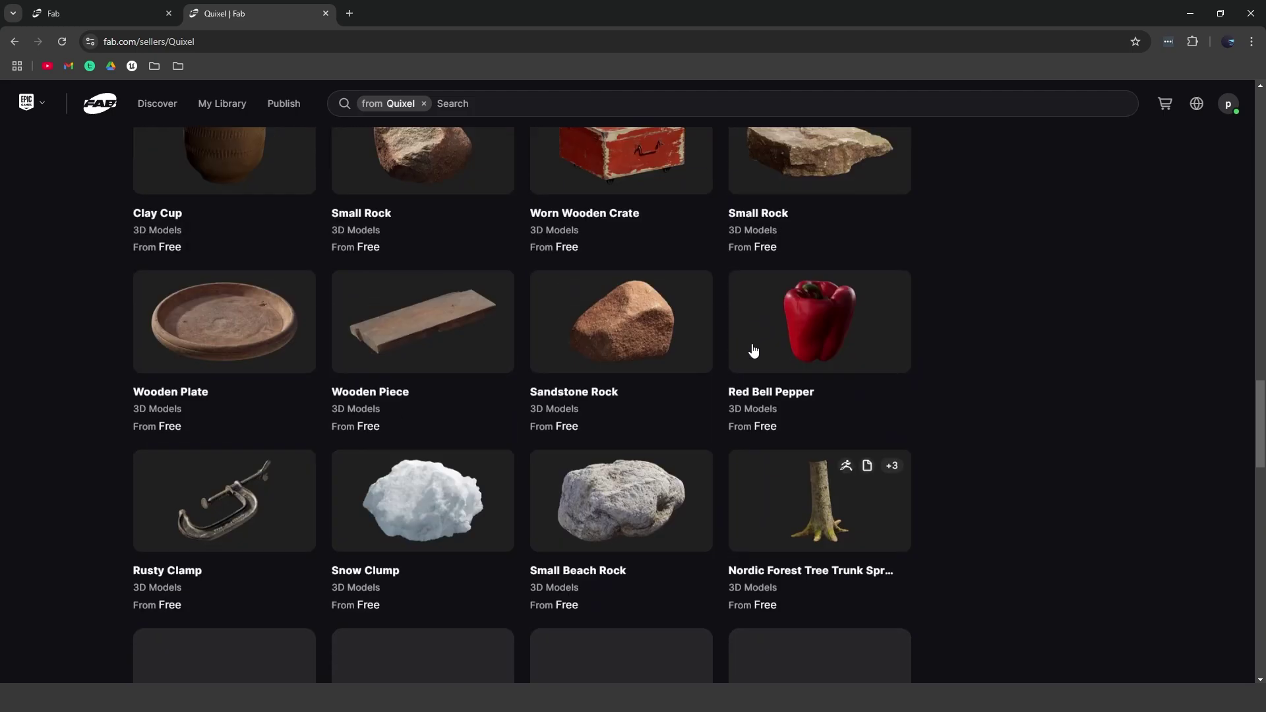
{"action": "scroll", "coordinate": [754, 341], "scroll_direction": "up", "scroll_amount": 5}
{"action": "scroll", "coordinate": [753, 341], "scroll_direction": "up", "scroll_amount": 5}
{"action": "scroll", "coordinate": [714, 337], "scroll_direction": "up", "scroll_amount": 2}
{"action": "scroll", "coordinate": [714, 336], "scroll_direction": "up", "scroll_amount": 3}
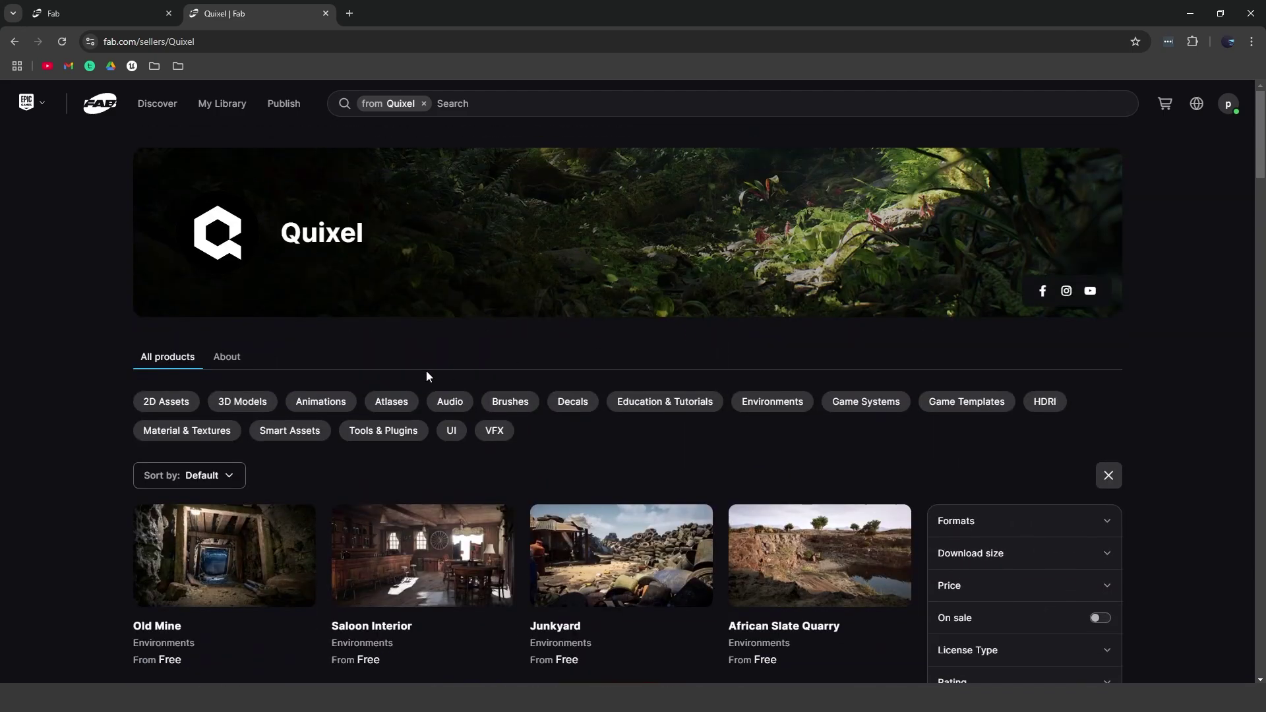
{"action": "scroll", "coordinate": [451, 492], "scroll_direction": "down", "scroll_amount": 2}
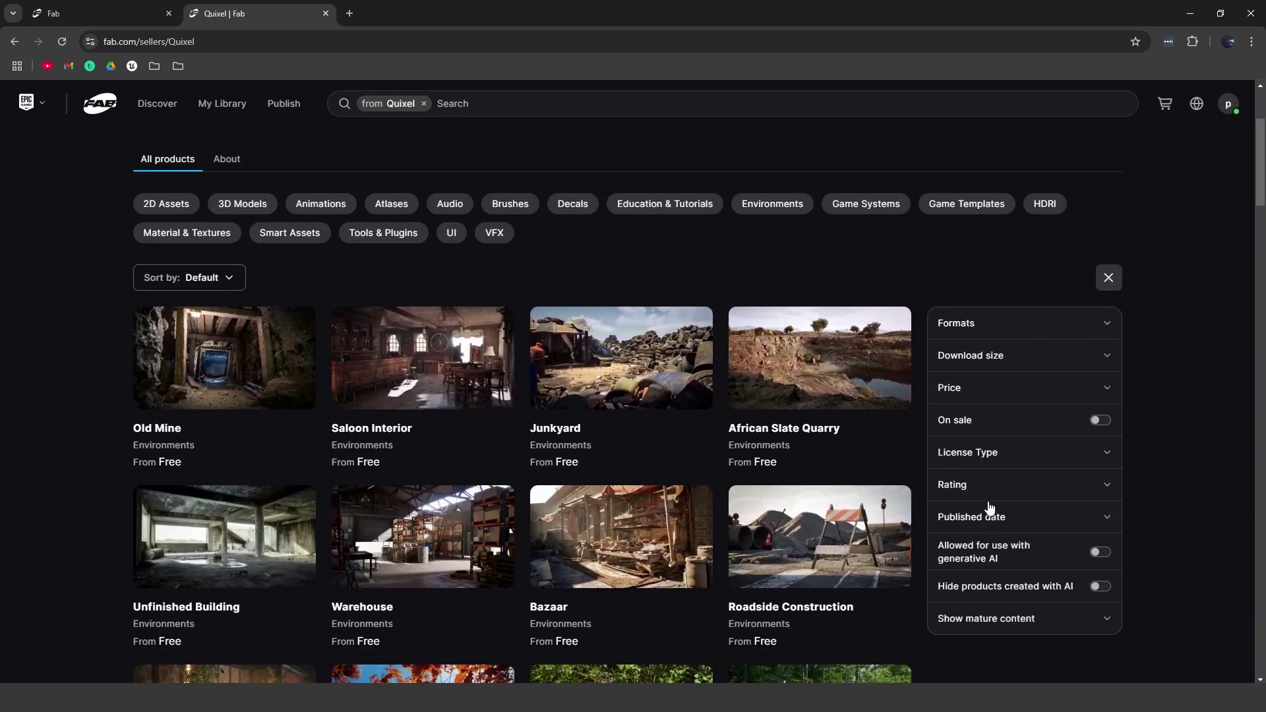
{"action": "scroll", "coordinate": [1003, 455], "scroll_direction": "up", "scroll_amount": 2}
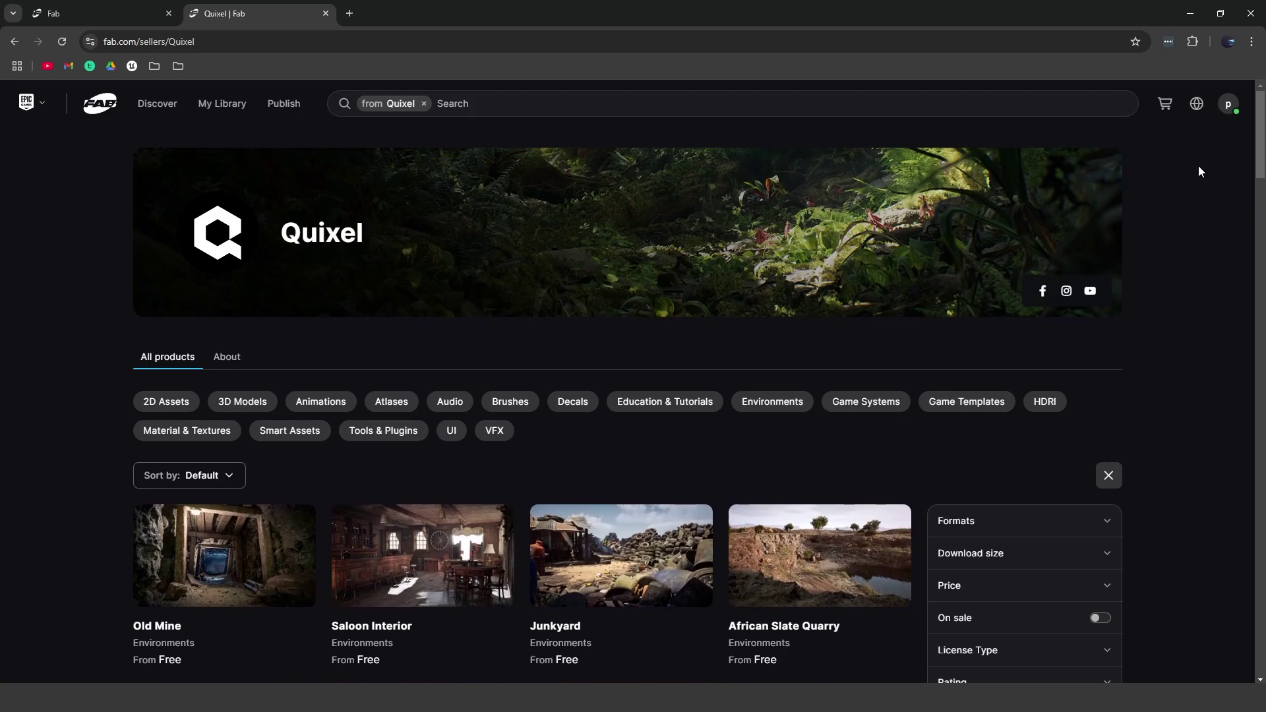
After browsing Quixel's free environments like Warehouse and Bazaar, go to My Library.
{"action": "left_click", "coordinate": [213, 109]}
Confirm My Library is empty and choose Explore products.
{"action": "left_click", "coordinate": [221, 103]}
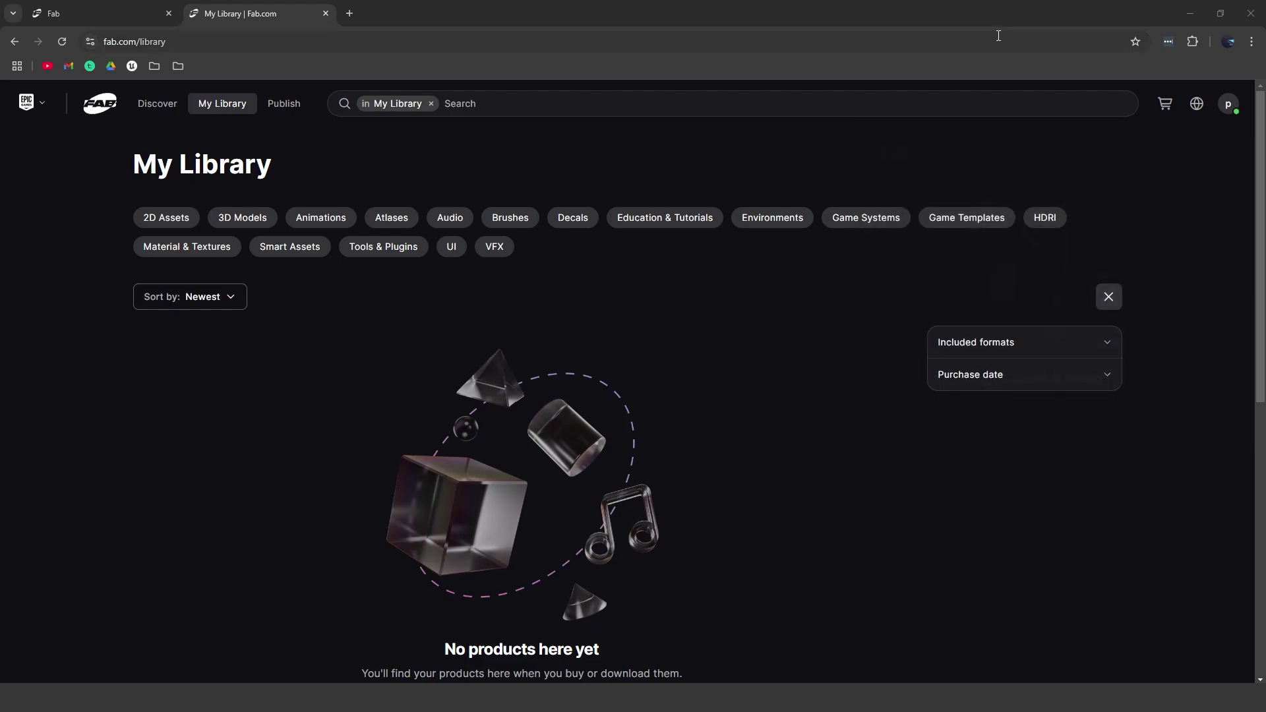
{"action": "scroll", "coordinate": [720, 364], "scroll_direction": "down", "scroll_amount": 3}
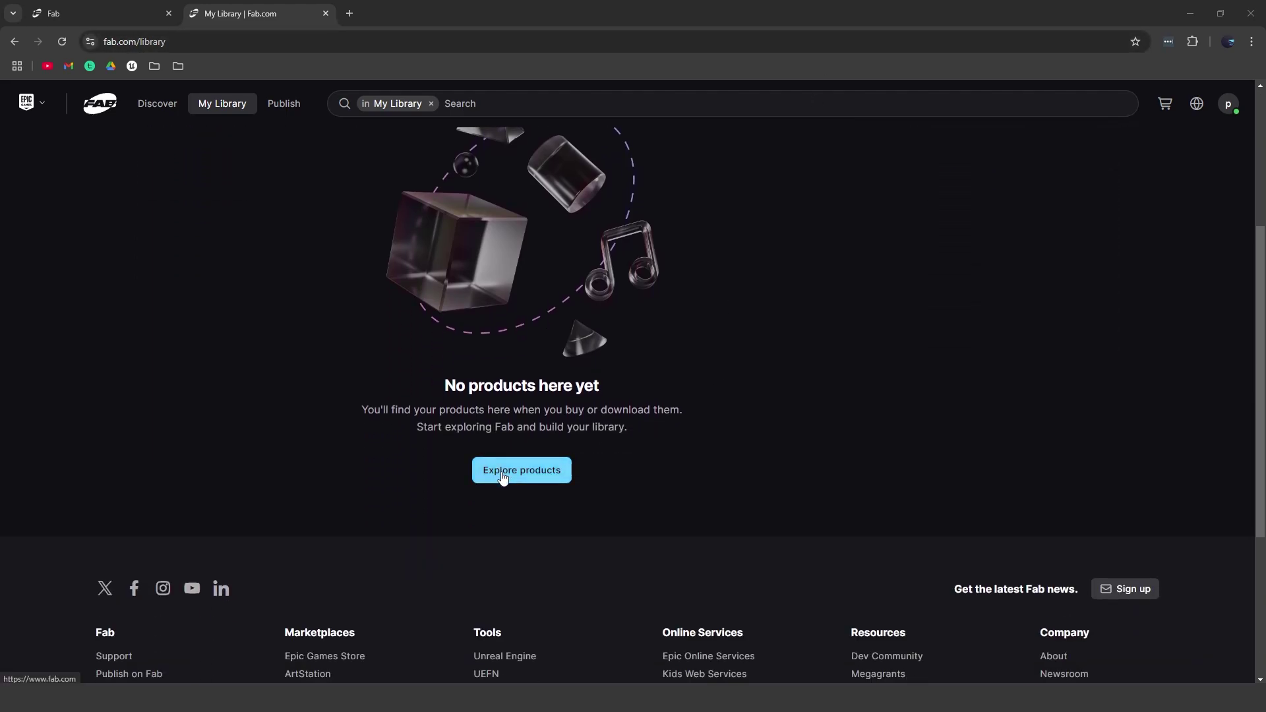
{"action": "scroll", "coordinate": [500, 474], "scroll_direction": "up", "scroll_amount": 3}
{"action": "scroll", "coordinate": [227, 198], "scroll_direction": "down", "scroll_amount": 3}
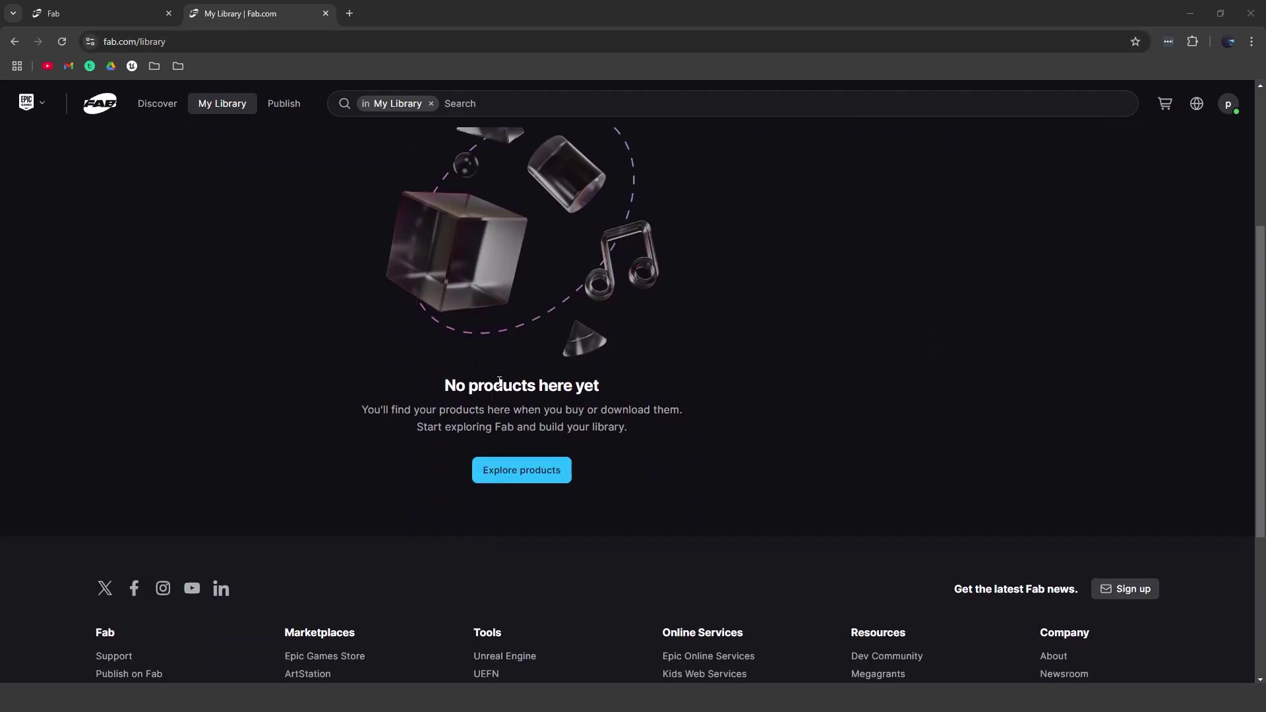
{"action": "left_click", "coordinate": [559, 474]}
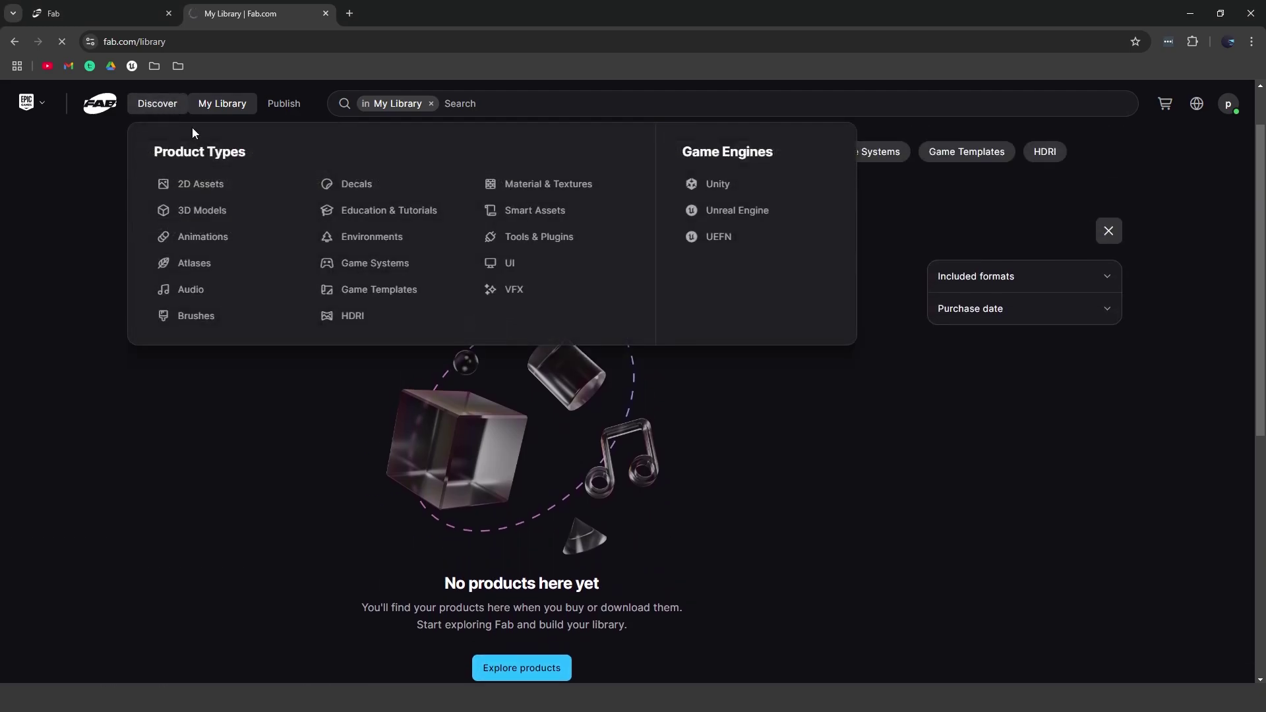
{"action": "scroll", "coordinate": [902, 331], "scroll_direction": "down", "scroll_amount": 3}
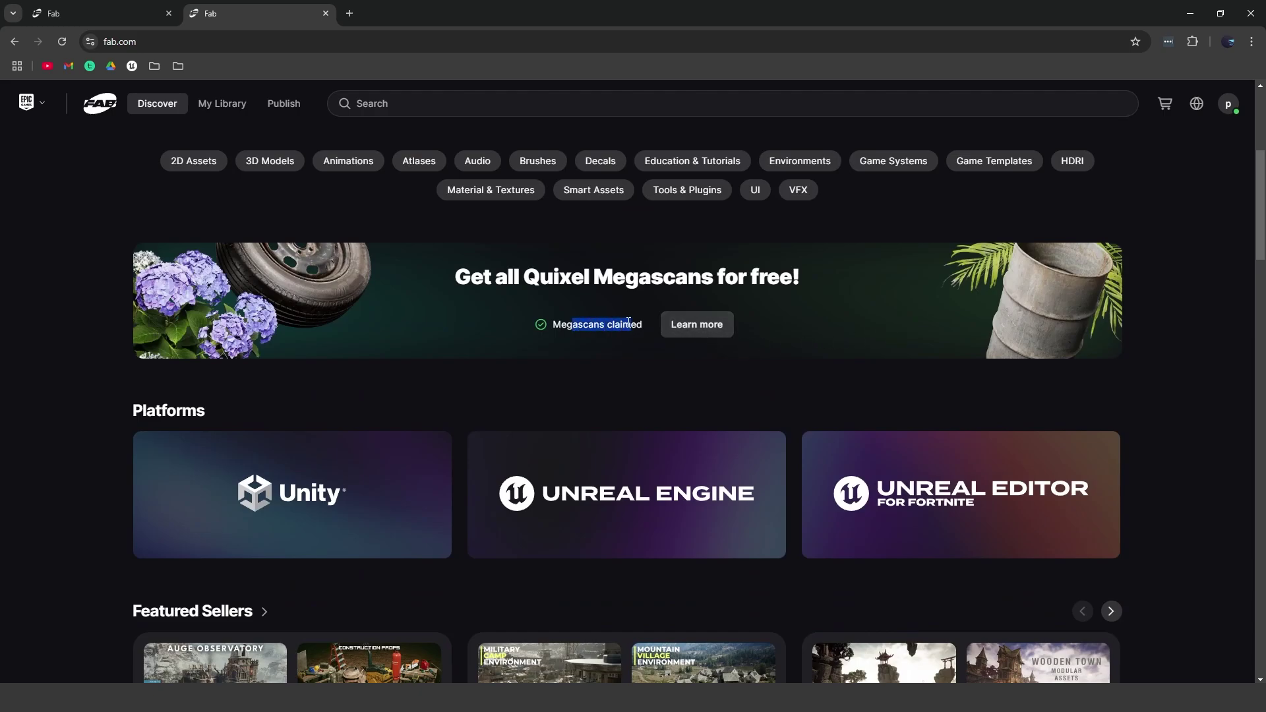
Open the owned Unfinished Building listing and view its staircase, barrel and concrete beam previews.
{"action": "left_click_drag", "start_coordinate": [530, 328], "coordinate": [603, 330]}
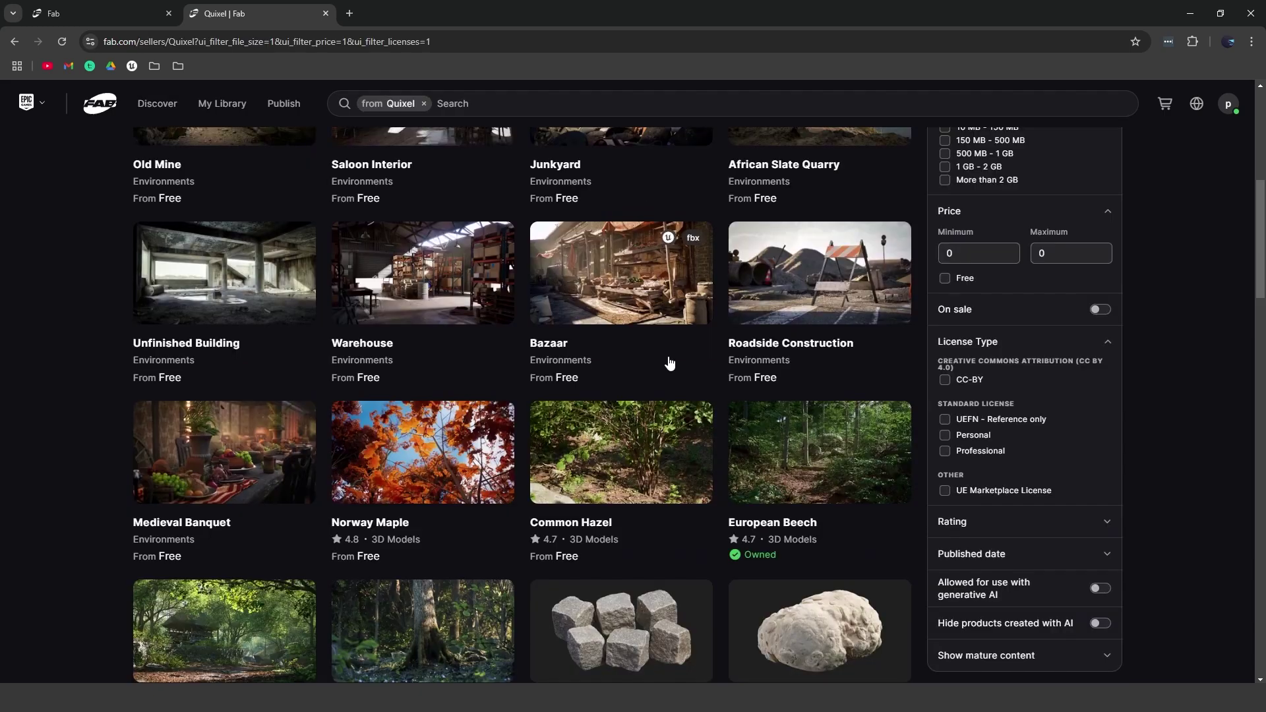
{"action": "mouse_move", "coordinate": [422, 273]}
{"action": "left_click", "coordinate": [213, 294]}
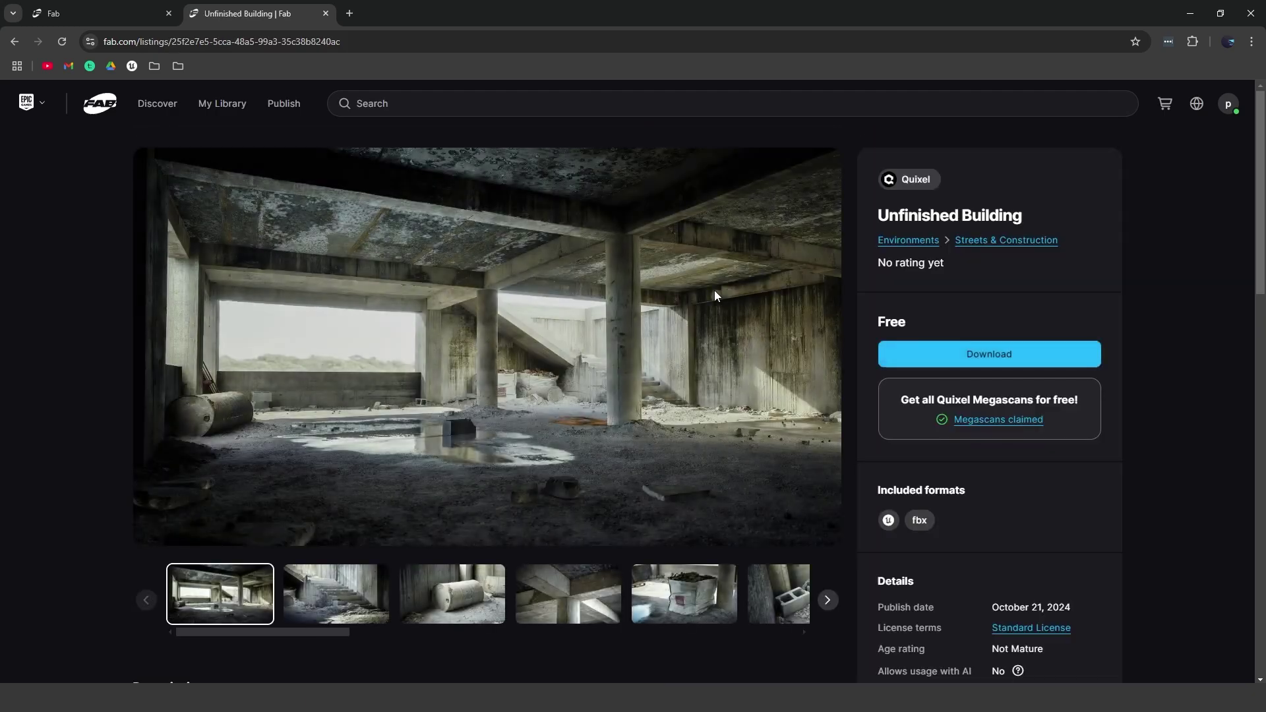
{"action": "scroll", "coordinate": [693, 344], "scroll_direction": "down", "scroll_amount": 1}
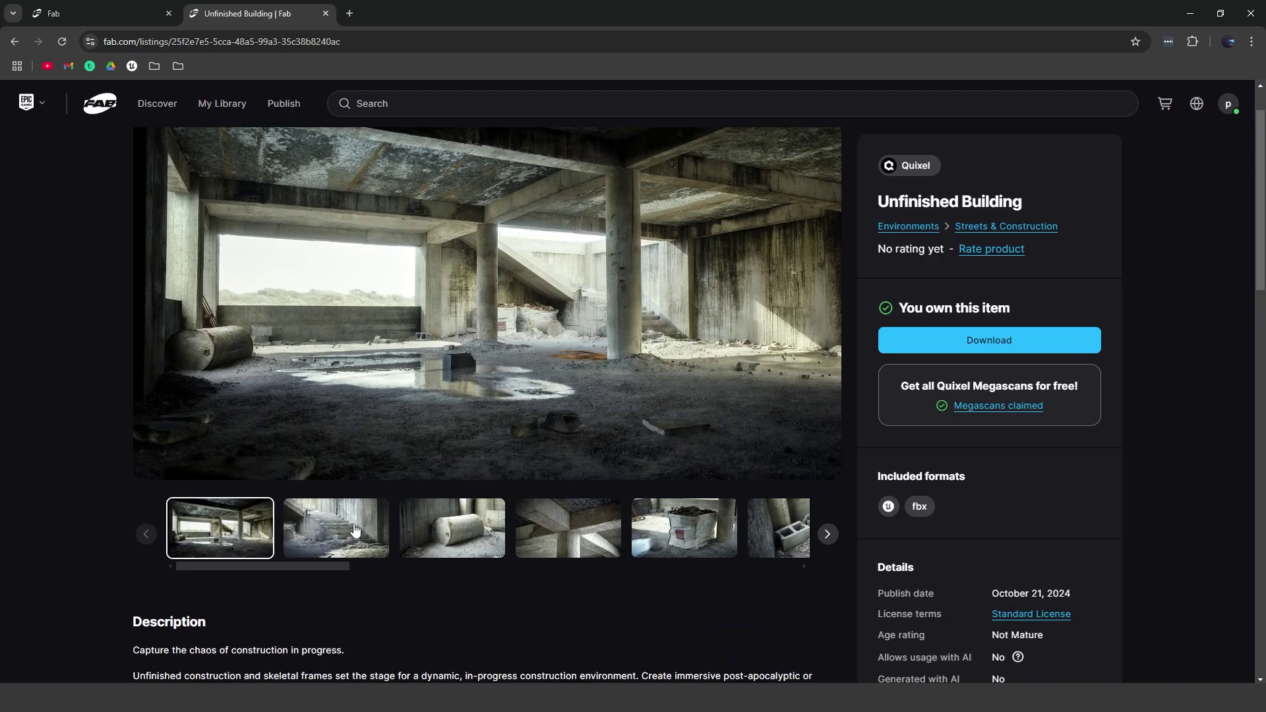
{"action": "left_click", "coordinate": [355, 531]}
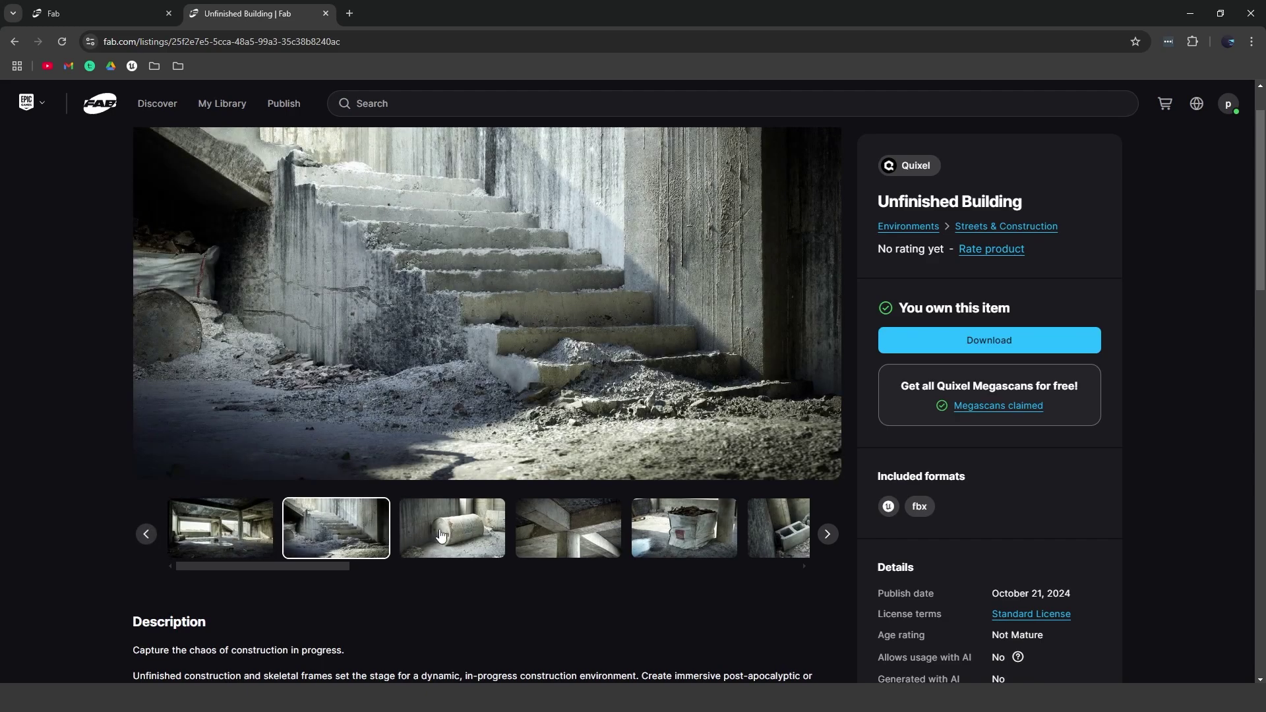
{"action": "left_click", "coordinate": [441, 535]}
{"action": "left_click", "coordinate": [567, 545]}
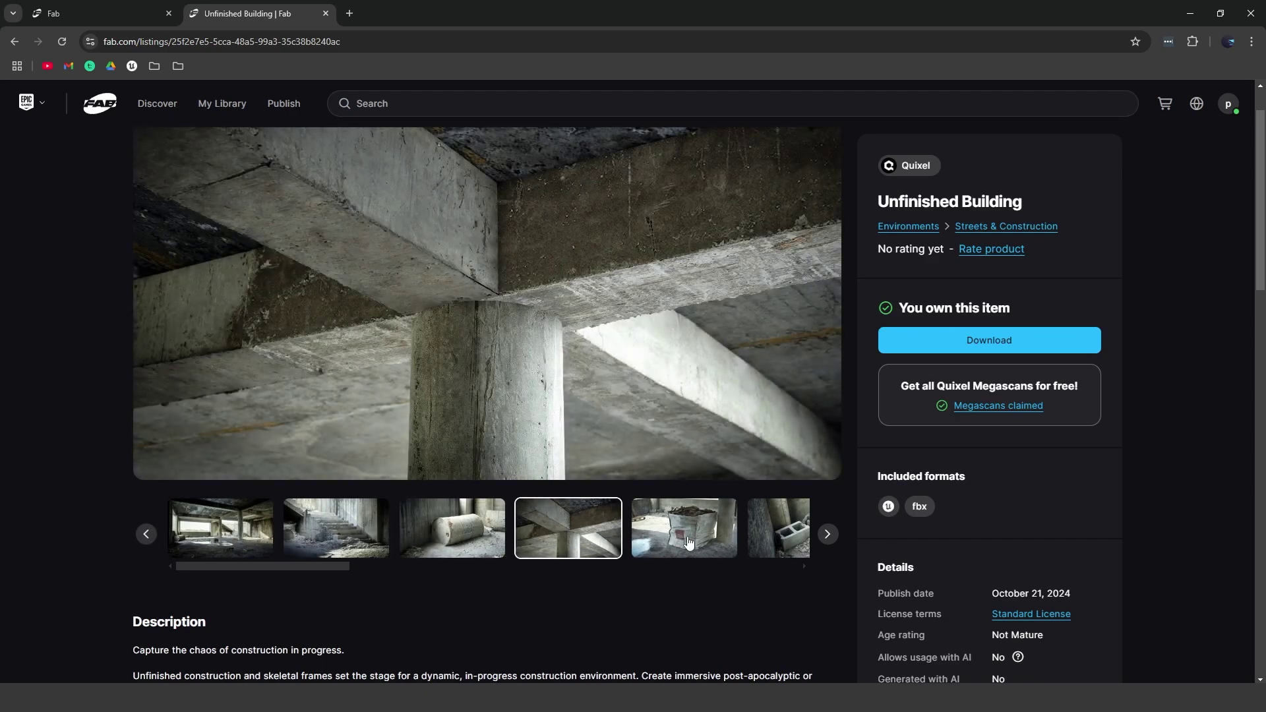
View the debris bag and cinder block previews, read the description, and page on.
{"action": "left_click", "coordinate": [689, 542]}
{"action": "scroll", "coordinate": [644, 535], "scroll_direction": "down", "scroll_amount": 3}
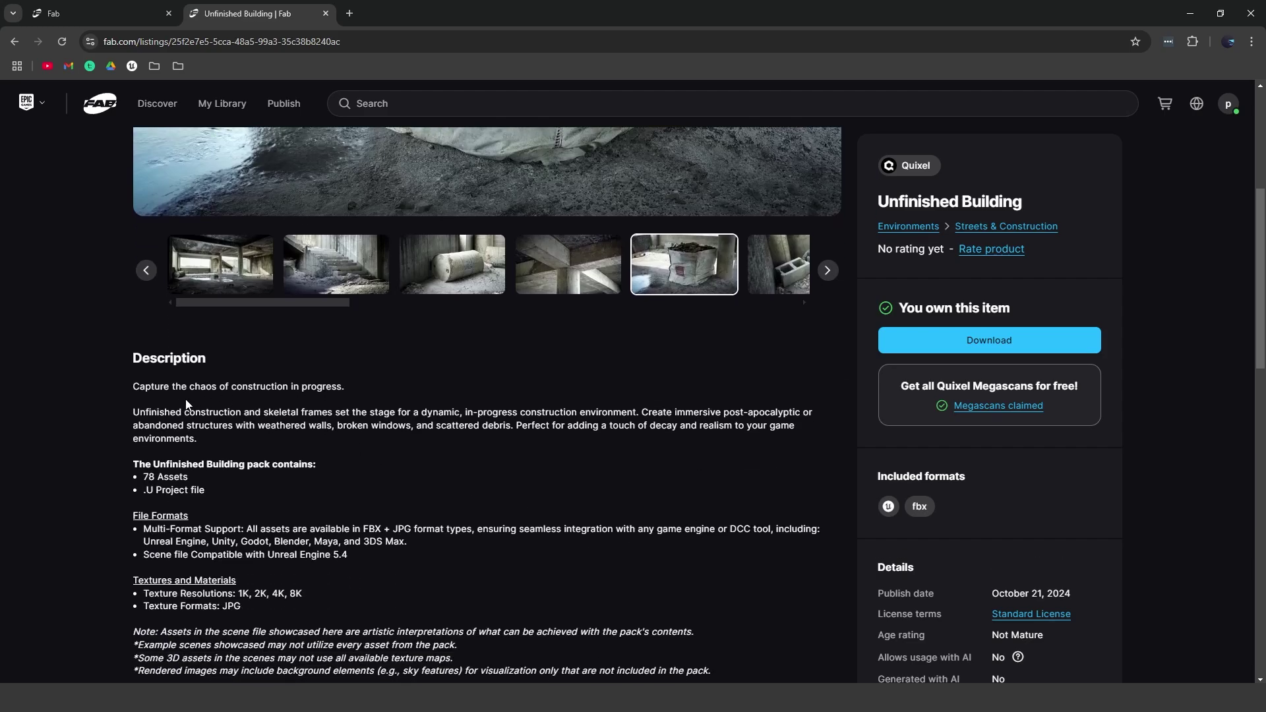
{"action": "left_click_drag", "start_coordinate": [200, 412], "coordinate": [287, 427]}
{"action": "left_click", "coordinate": [351, 450]}
{"action": "scroll", "coordinate": [683, 396], "scroll_direction": "up", "scroll_amount": 2}
{"action": "left_click", "coordinate": [770, 400]}
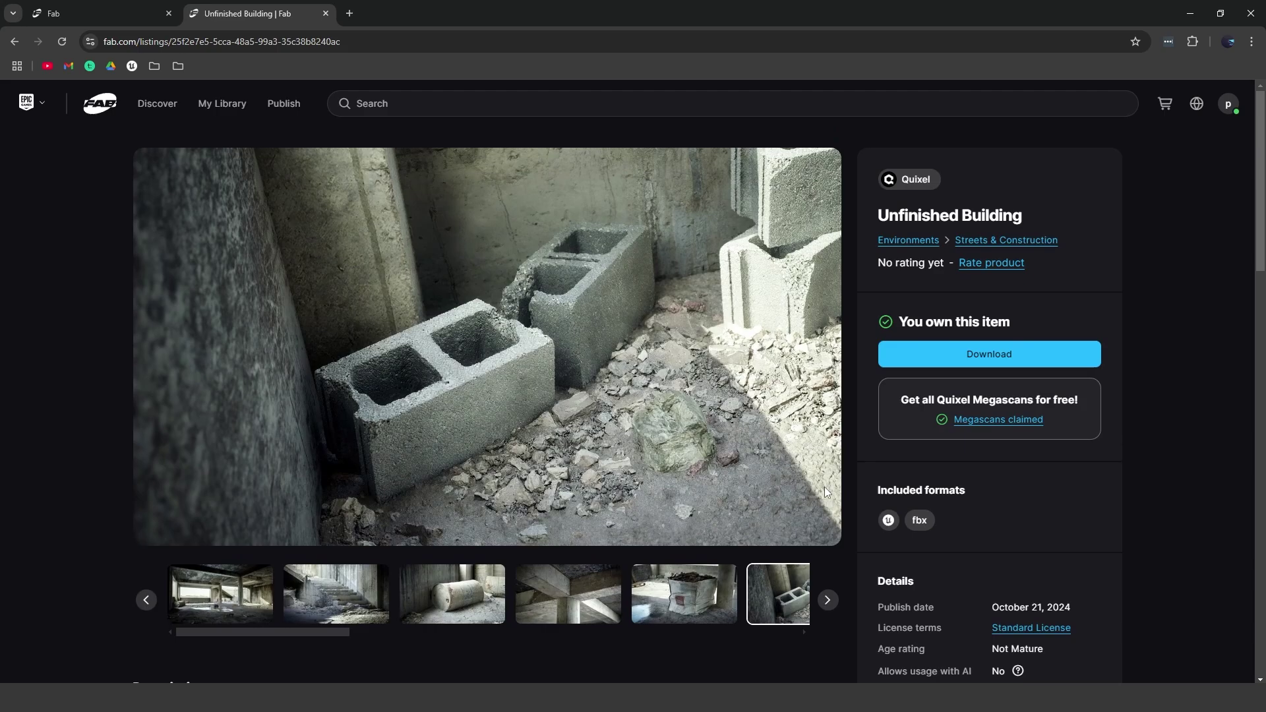
{"action": "left_click", "coordinate": [827, 600]}
{"action": "scroll", "coordinate": [732, 260], "scroll_direction": "down", "scroll_amount": 3}
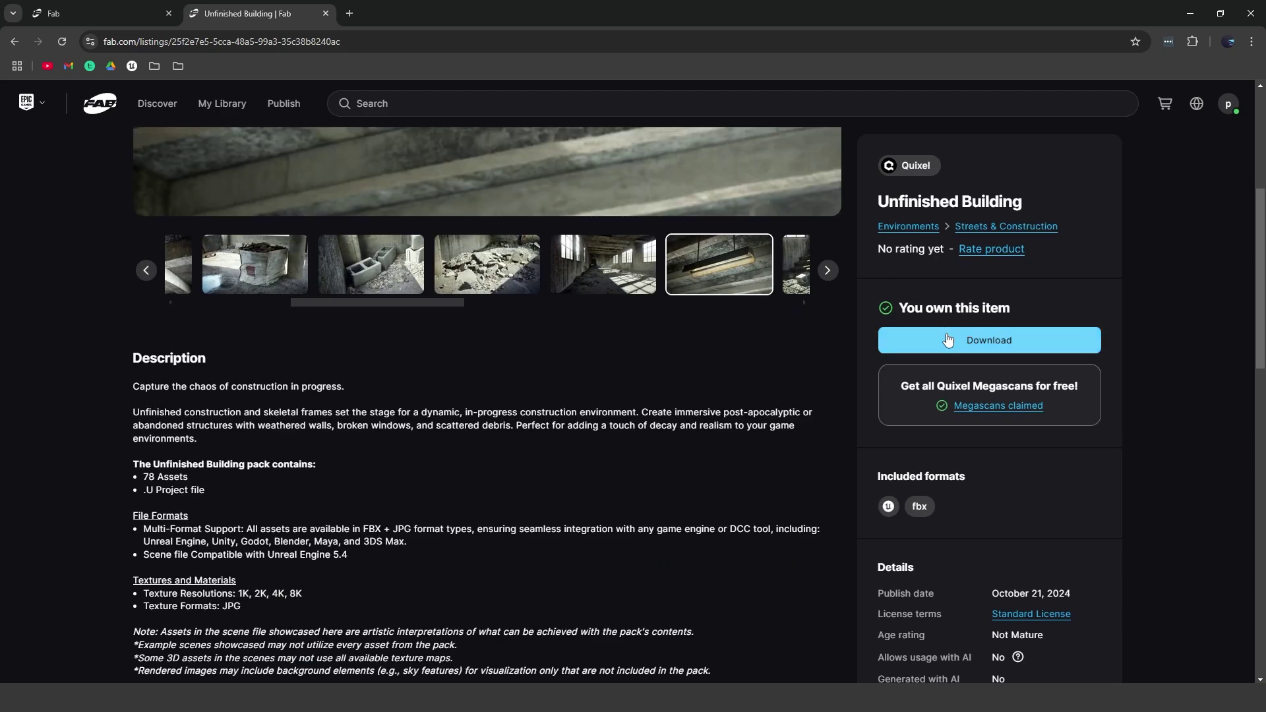
Accept the Fab EULA with news opt-in to show the FBX download options.
{"action": "left_click", "coordinate": [926, 337]}
{"action": "left_click", "coordinate": [679, 346]}
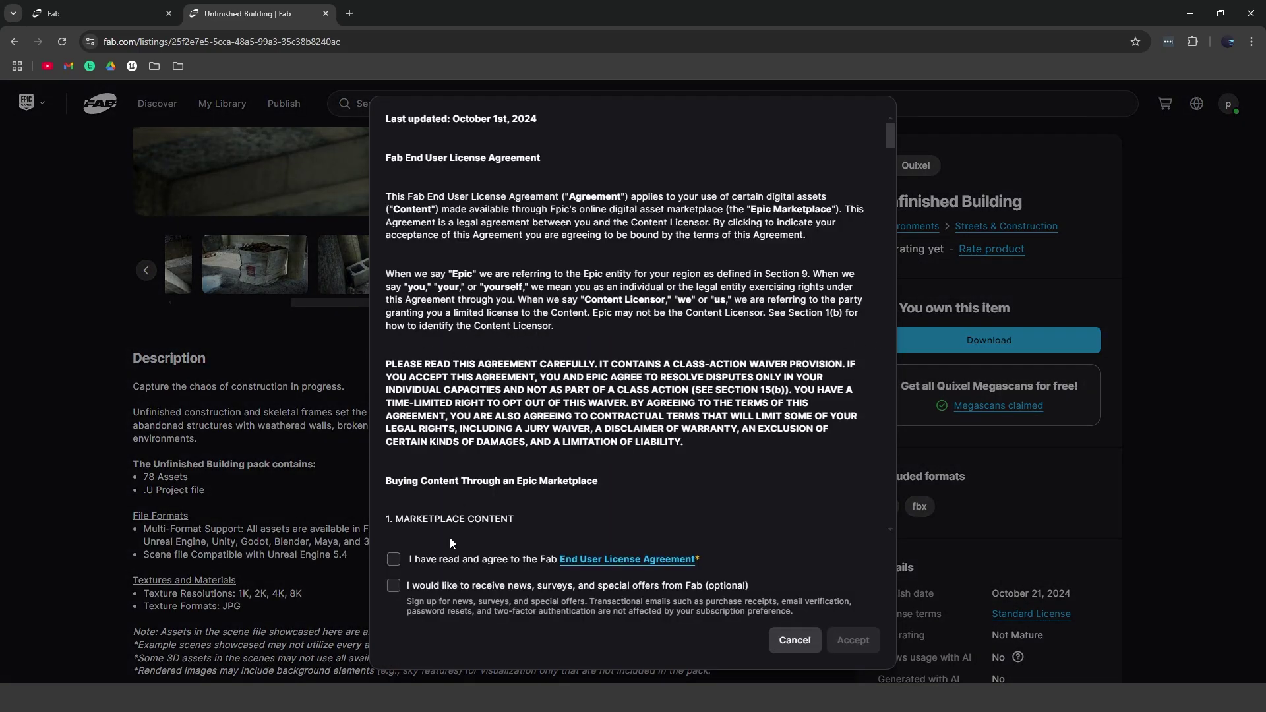
{"action": "left_click", "coordinate": [395, 558]}
{"action": "left_click", "coordinate": [497, 591]}
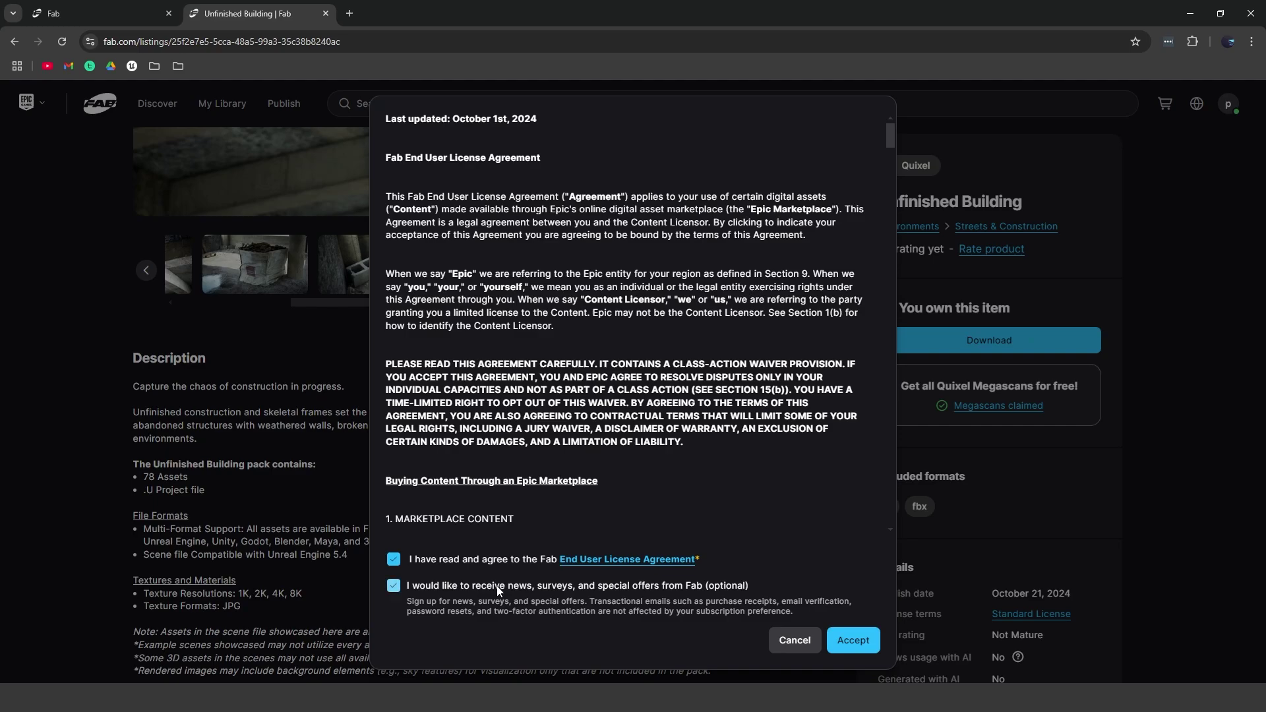
{"action": "left_click", "coordinate": [853, 641]}
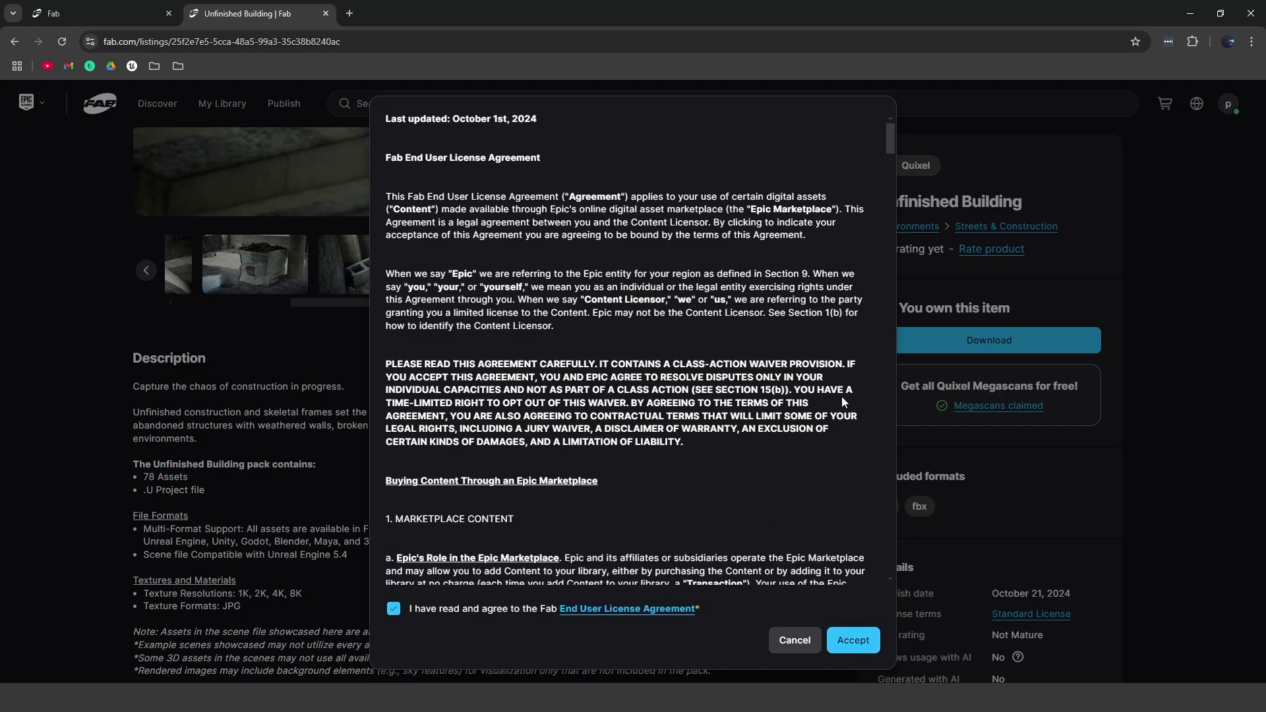
{"action": "scroll", "coordinate": [842, 397], "scroll_direction": "down", "scroll_amount": 3}
{"action": "scroll", "coordinate": [842, 397], "scroll_direction": "down", "scroll_amount": 5}
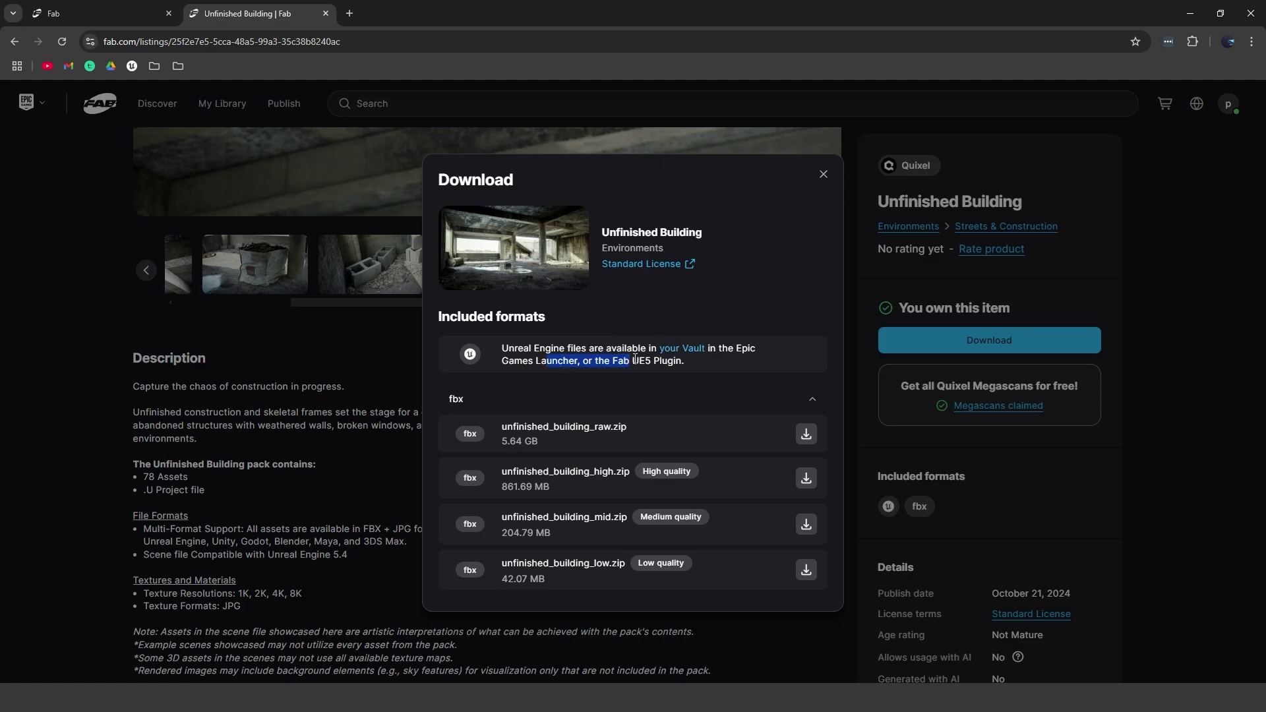
{"action": "left_click_drag", "start_coordinate": [675, 364], "coordinate": [521, 362]}
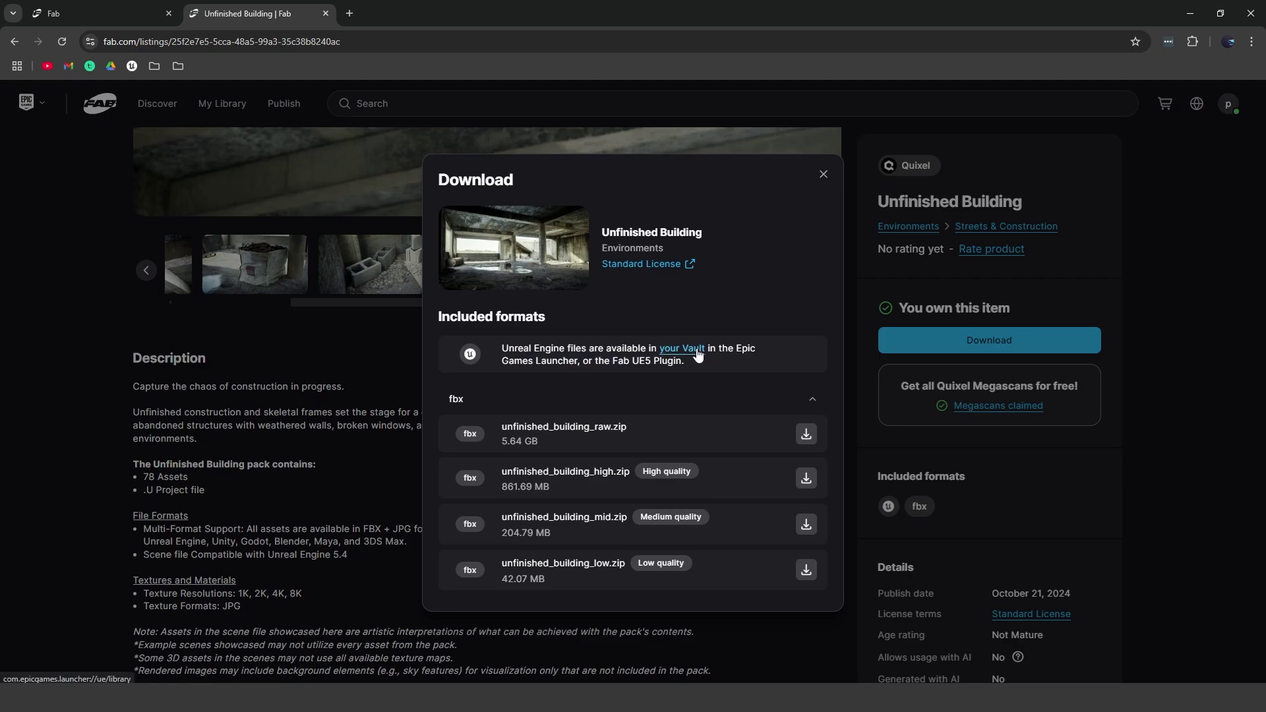
Launch and maximize Epic Games Launcher, then check the Library Vault for the Unfinished Building pack.
{"action": "key", "text": "super"}
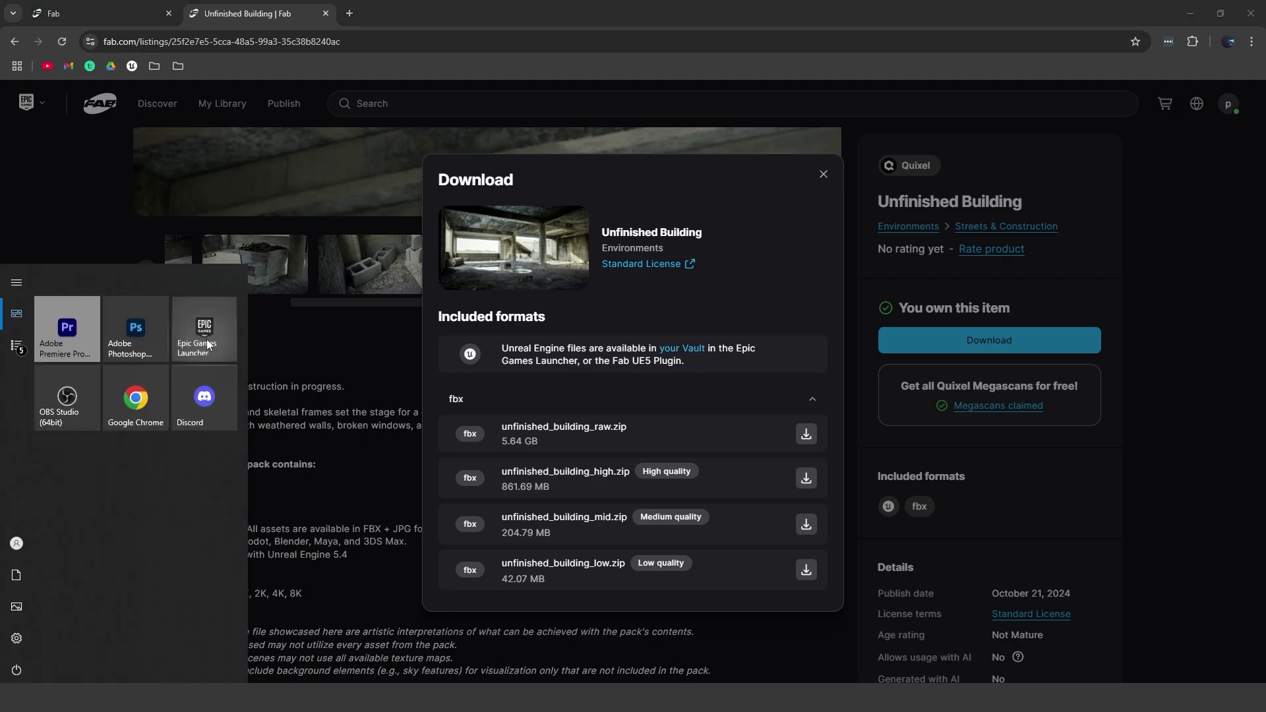
{"action": "left_click", "coordinate": [207, 342]}
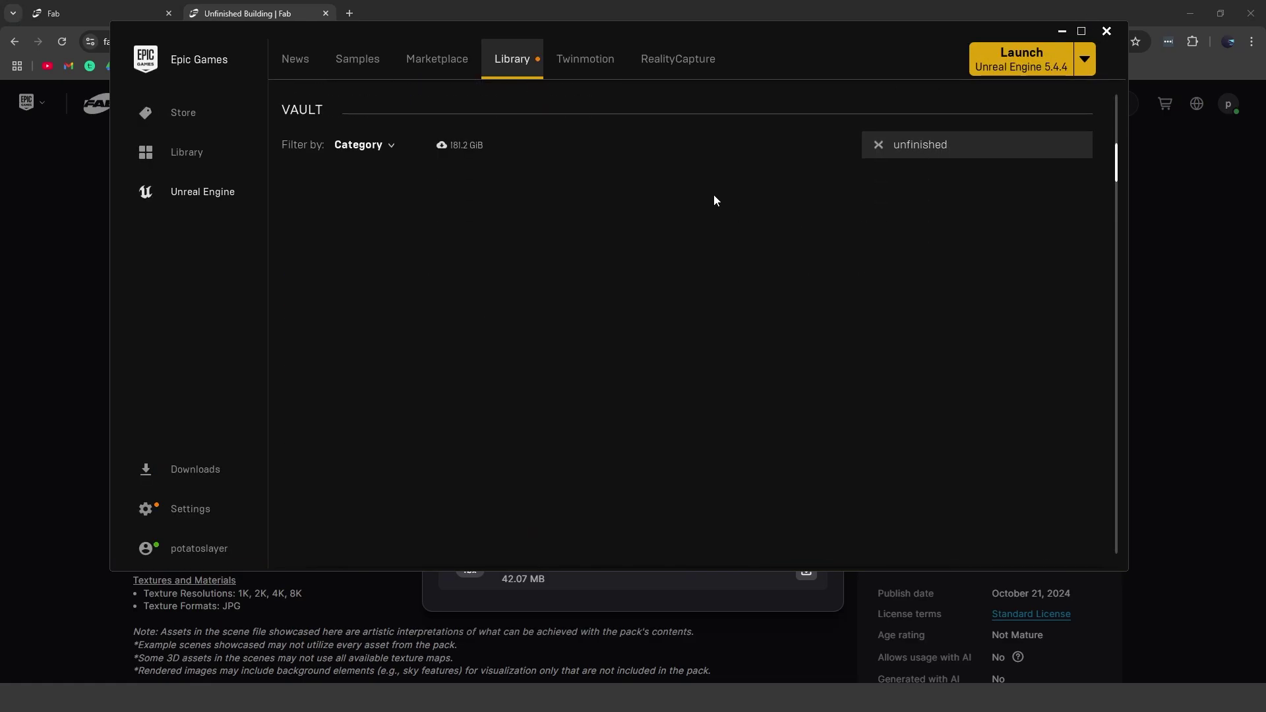
{"action": "left_click", "coordinate": [1083, 36]}
{"action": "left_click", "coordinate": [351, 35]}
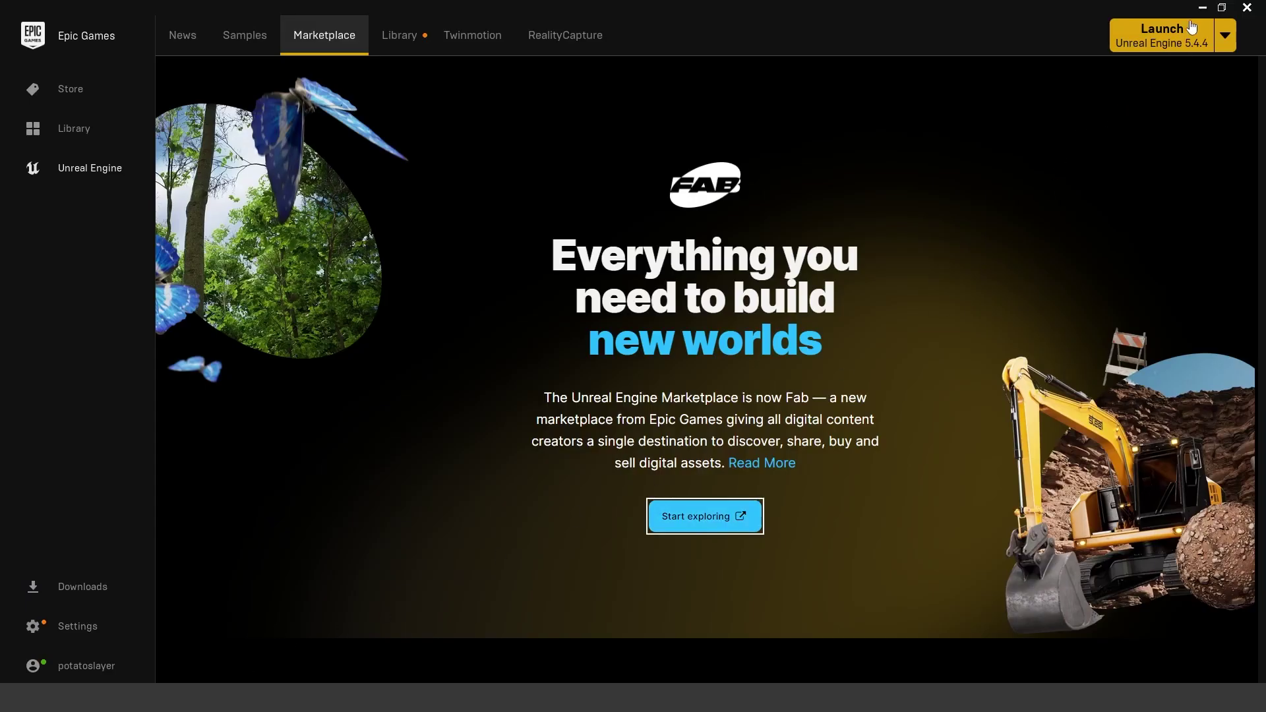
{"action": "left_click", "coordinate": [403, 35]}
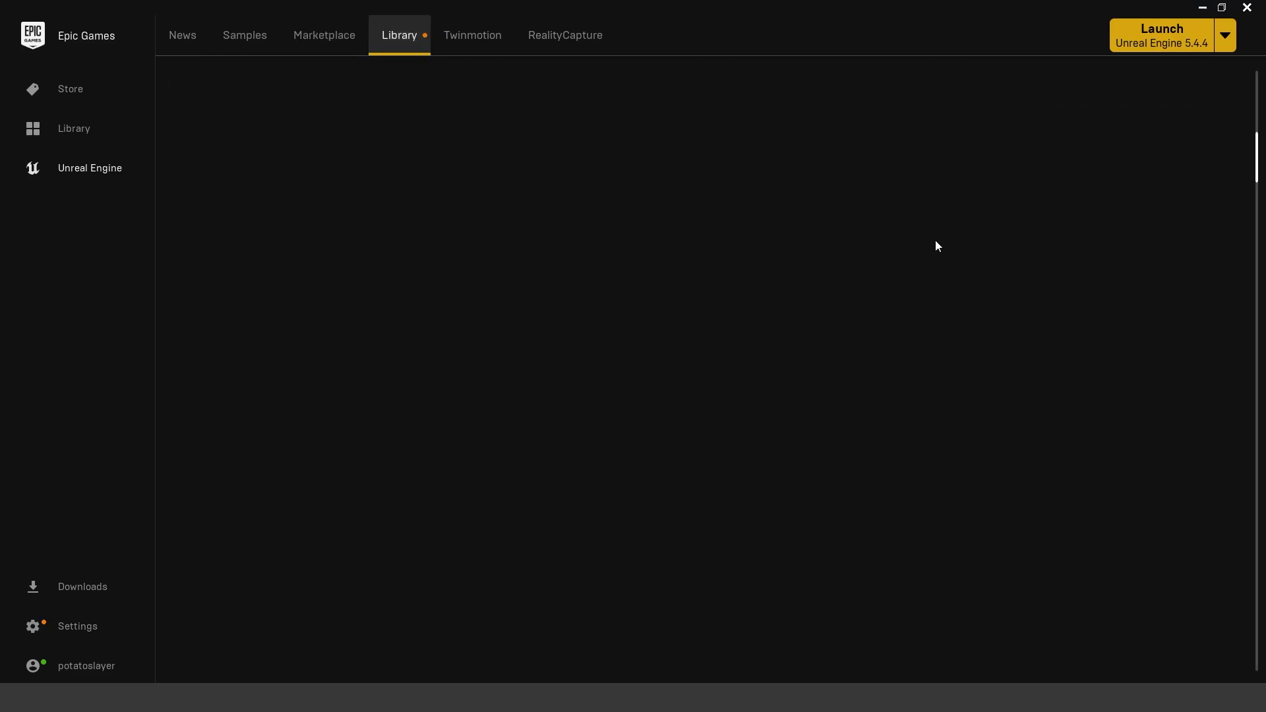
Close Epic Games Launcher and switch back to the 'Unfinished Building | Fab' browser tab.
{"action": "left_click", "coordinate": [1247, 8]}
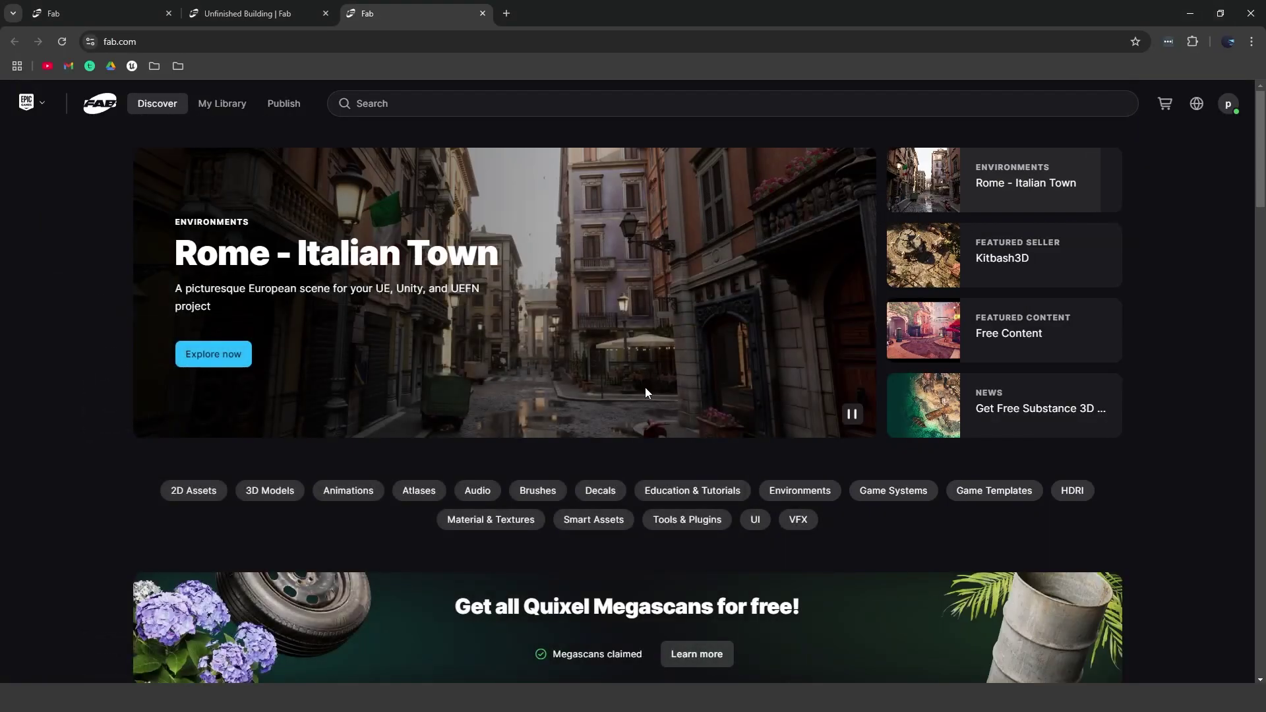
{"action": "scroll", "coordinate": [645, 387], "scroll_direction": "down", "scroll_amount": 3}
{"action": "scroll", "coordinate": [648, 388], "scroll_direction": "down", "scroll_amount": 3}
{"action": "left_click", "coordinate": [262, 13]}
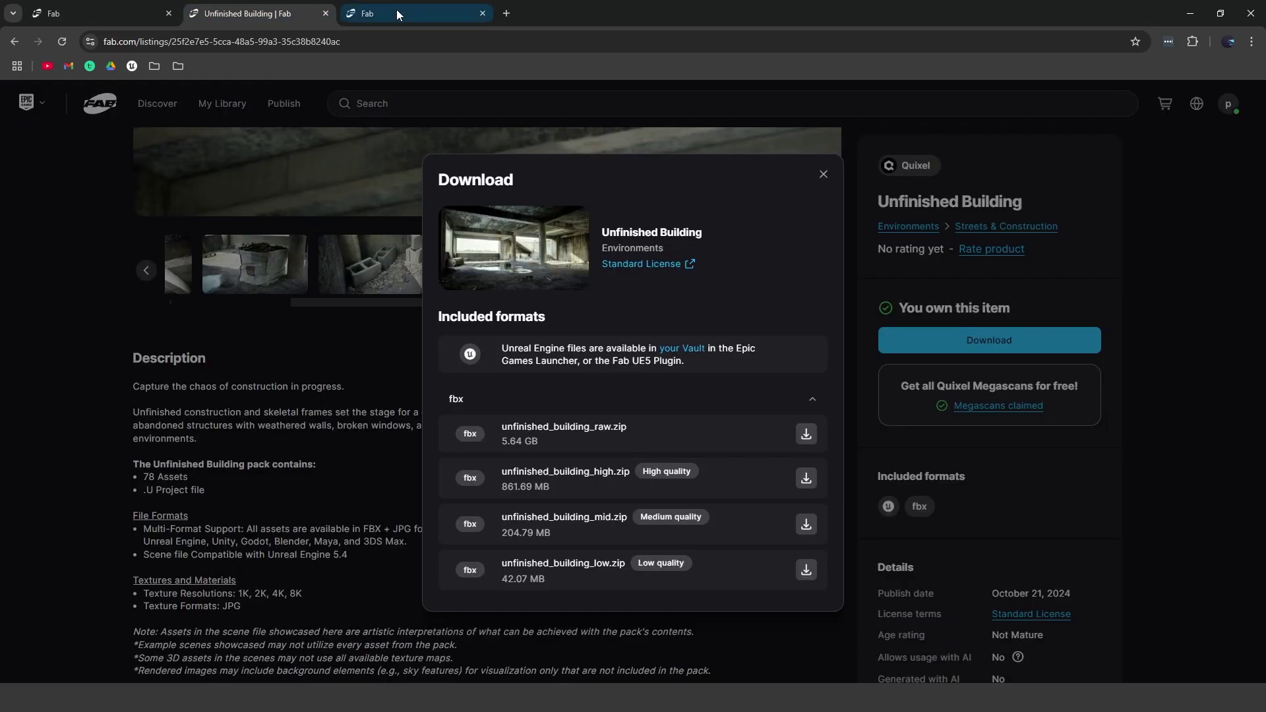